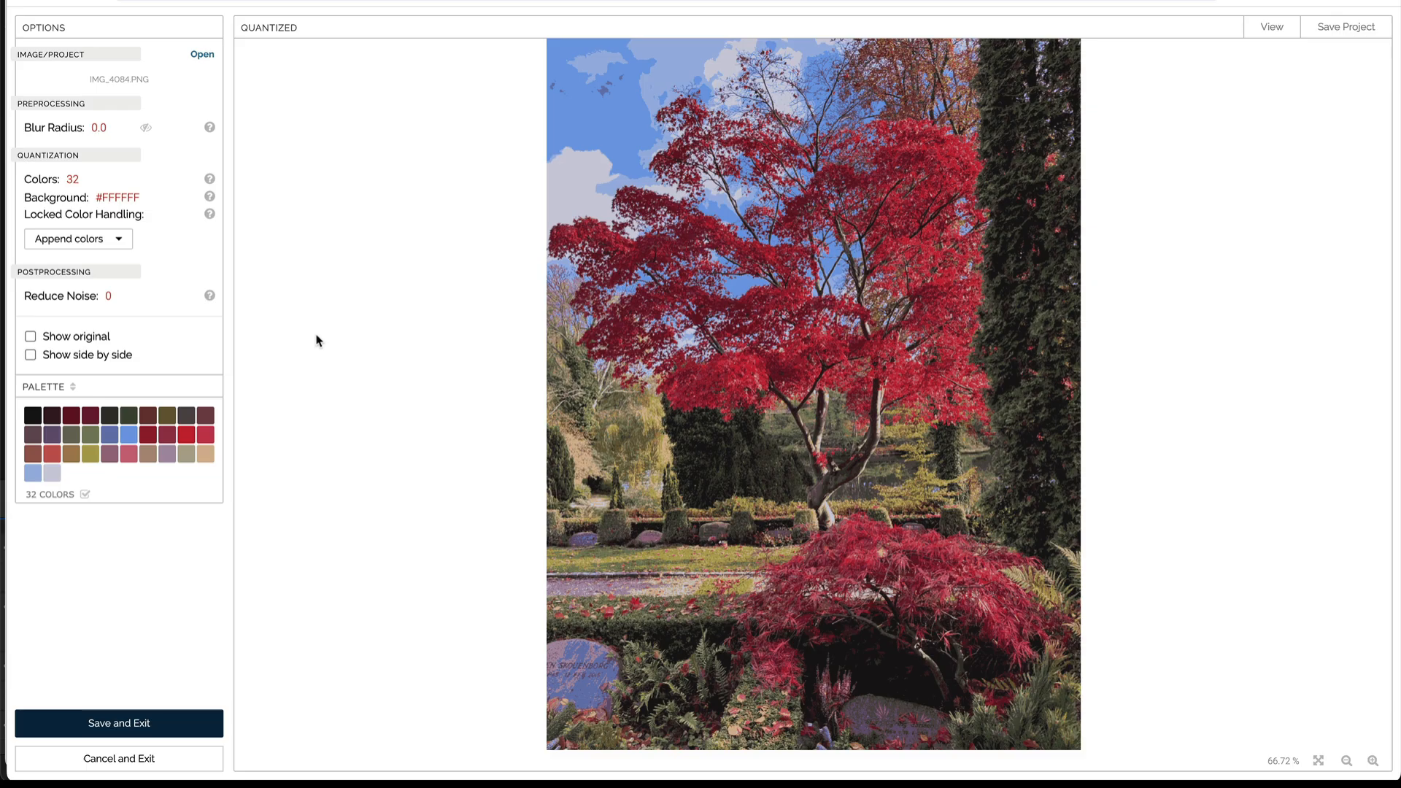
# Step: Examine where the bright red palette colour occurs in the quantized image by highlighting it, and turn the highlight off again
pyautogui.scroll(5, 716, 276)
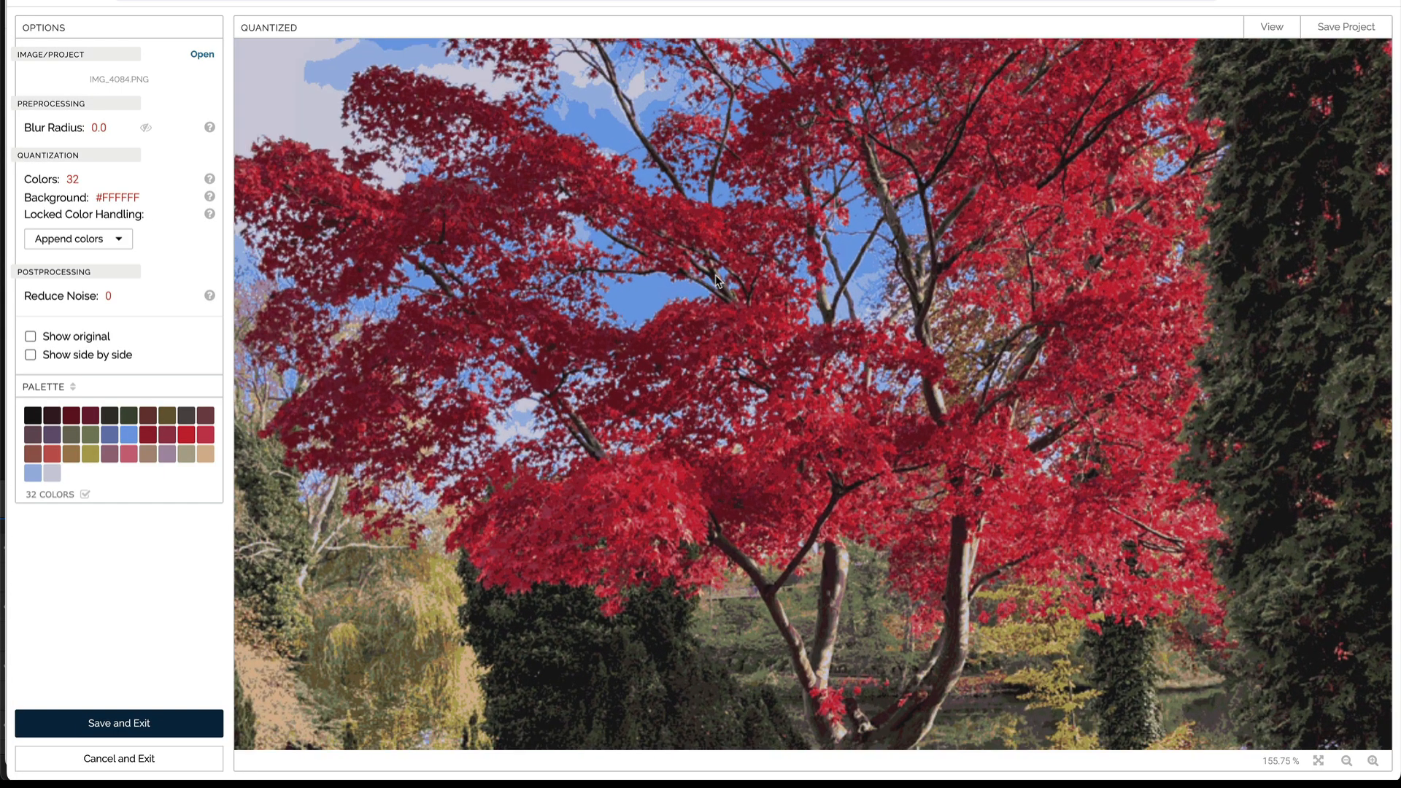
pyautogui.moveTo(715, 274); pyautogui.dragTo(711, 337)
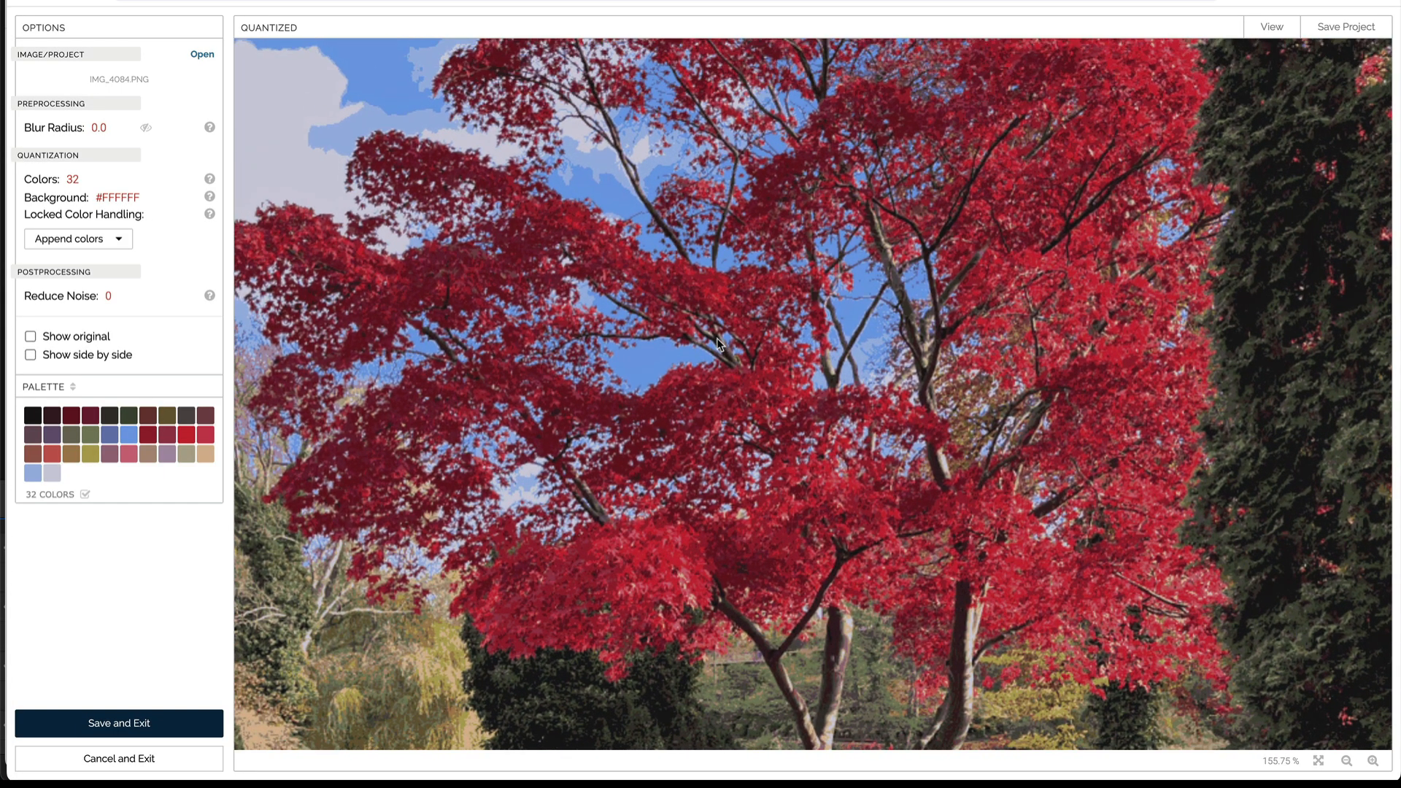
pyautogui.click(185, 434)
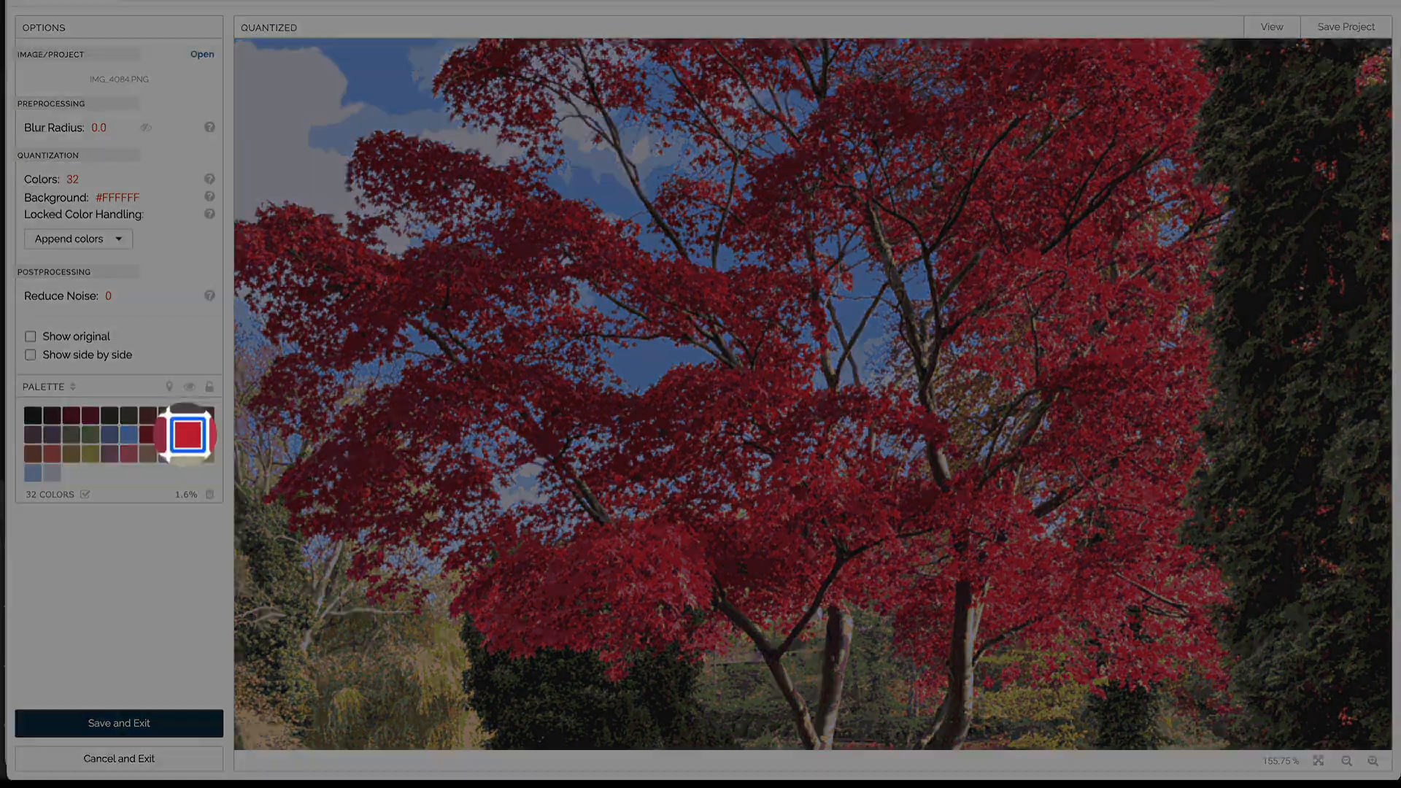
pyautogui.click(167, 386)
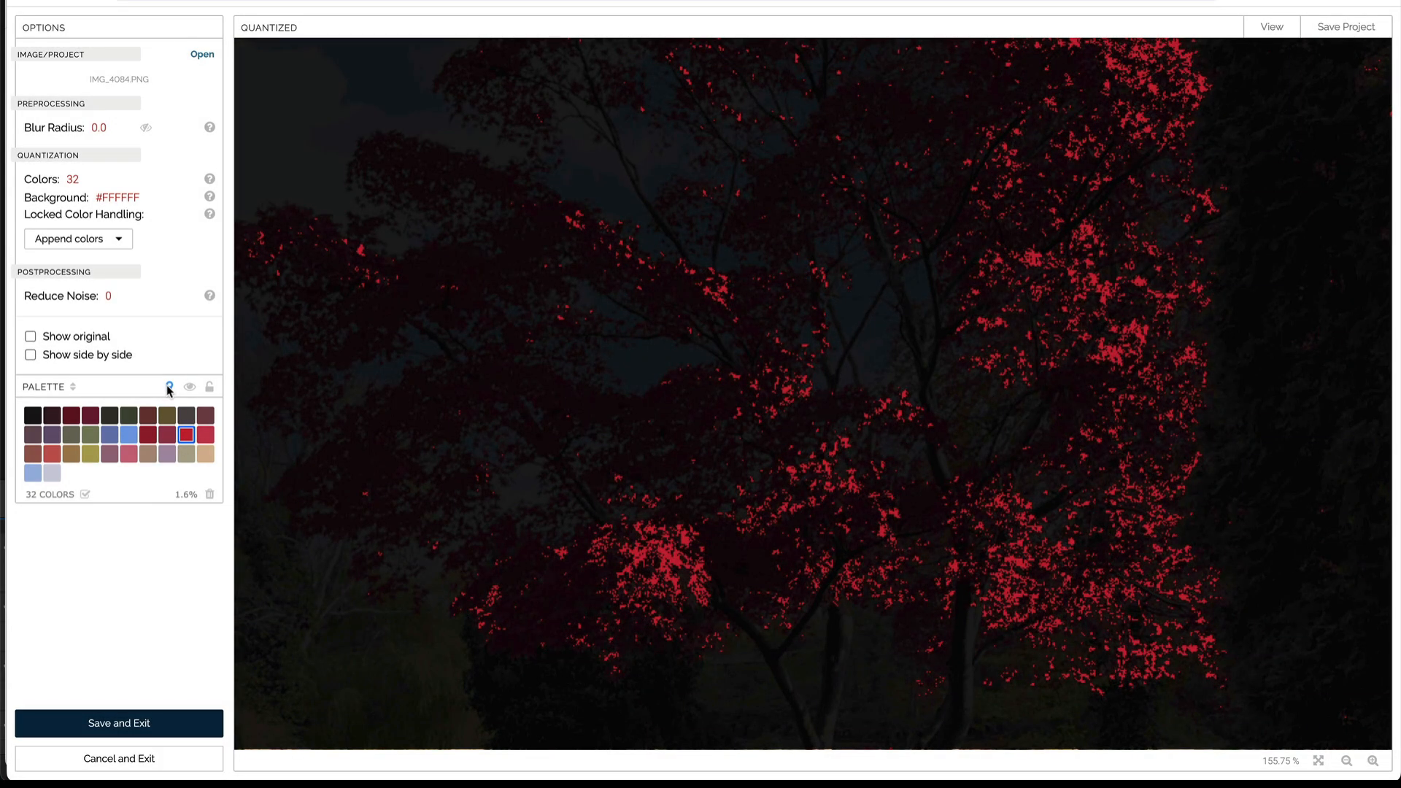
pyautogui.click(168, 387)
# Step: Set the blur radius to 2, checking it on the original image, and highlight the selected red in the quantized image
pyautogui.click(31, 337)
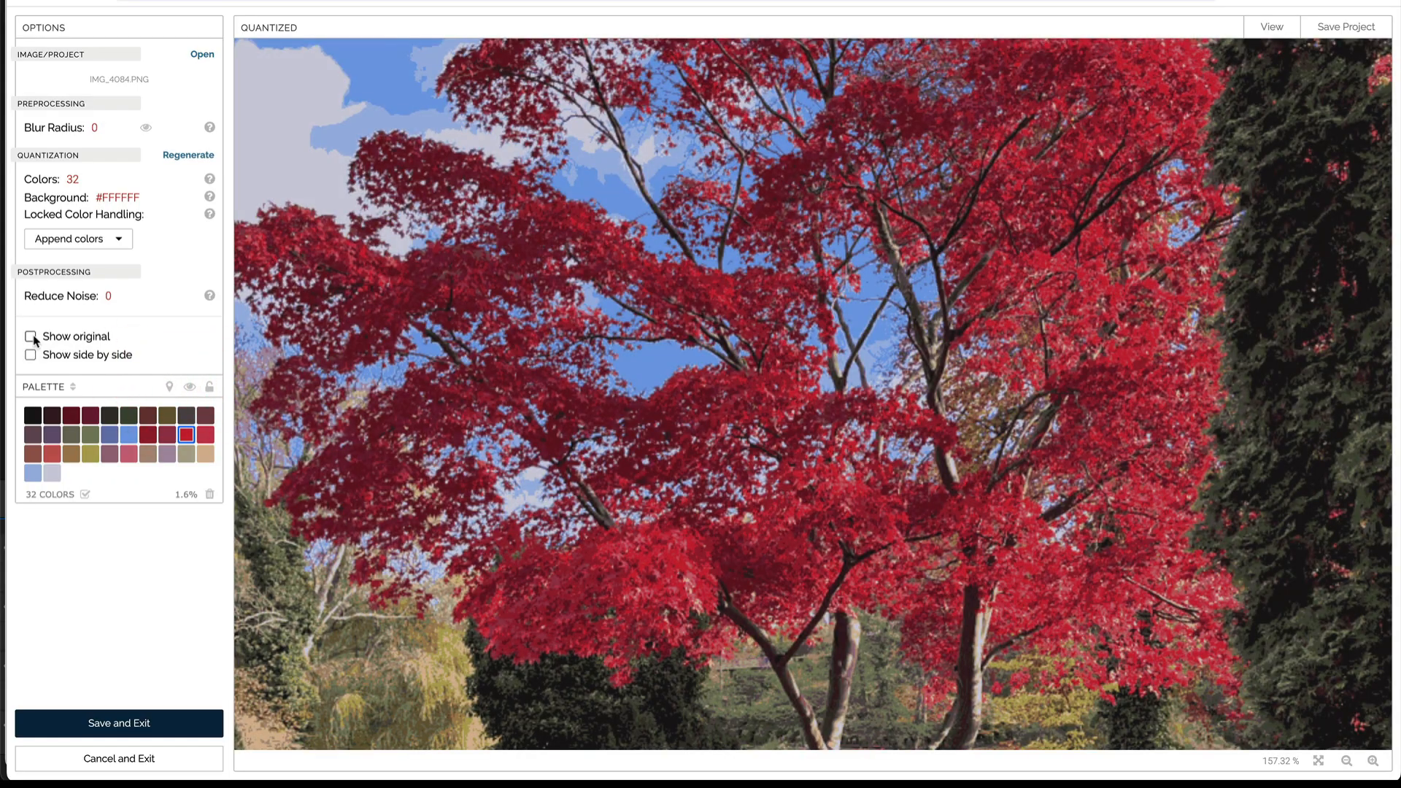
pyautogui.click(92, 127)
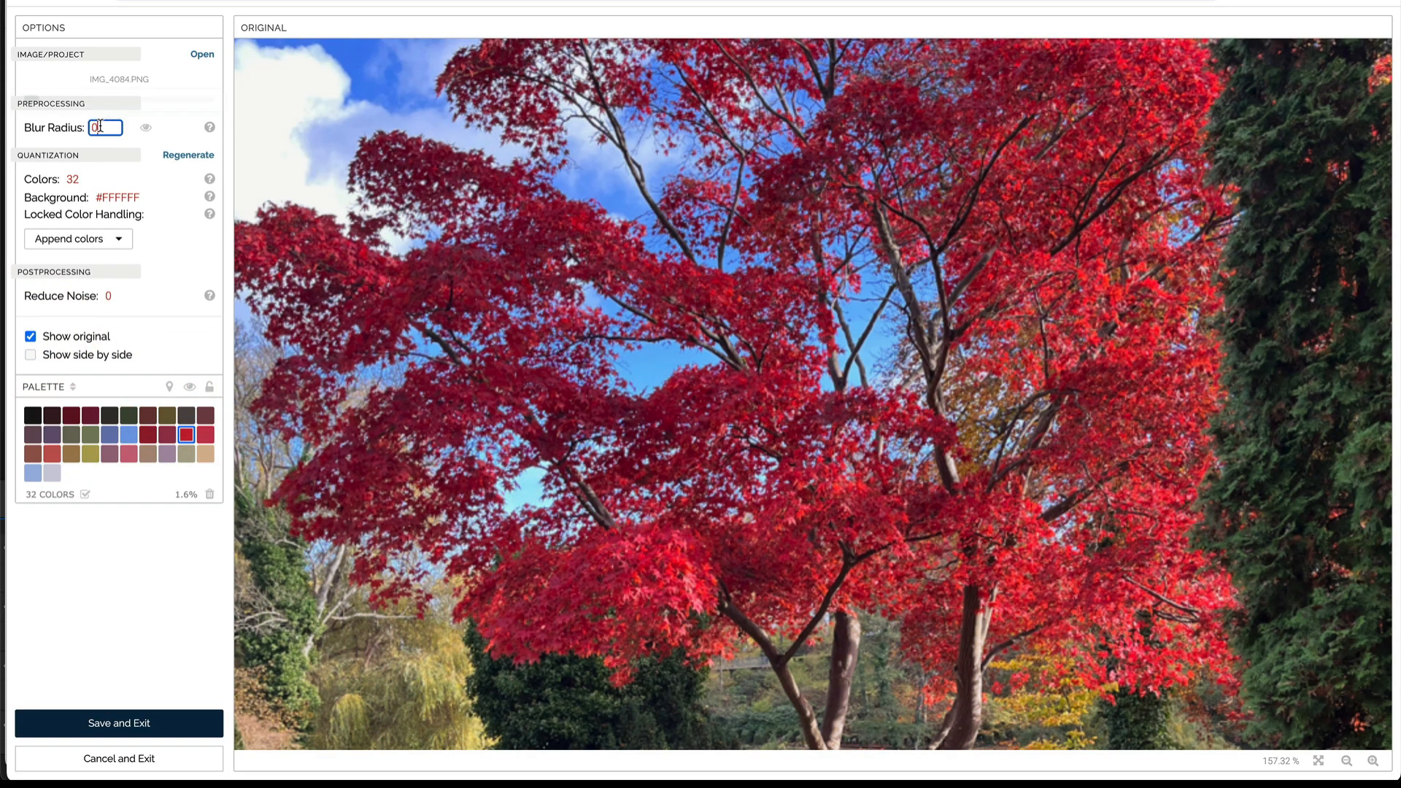
pyautogui.write('2')
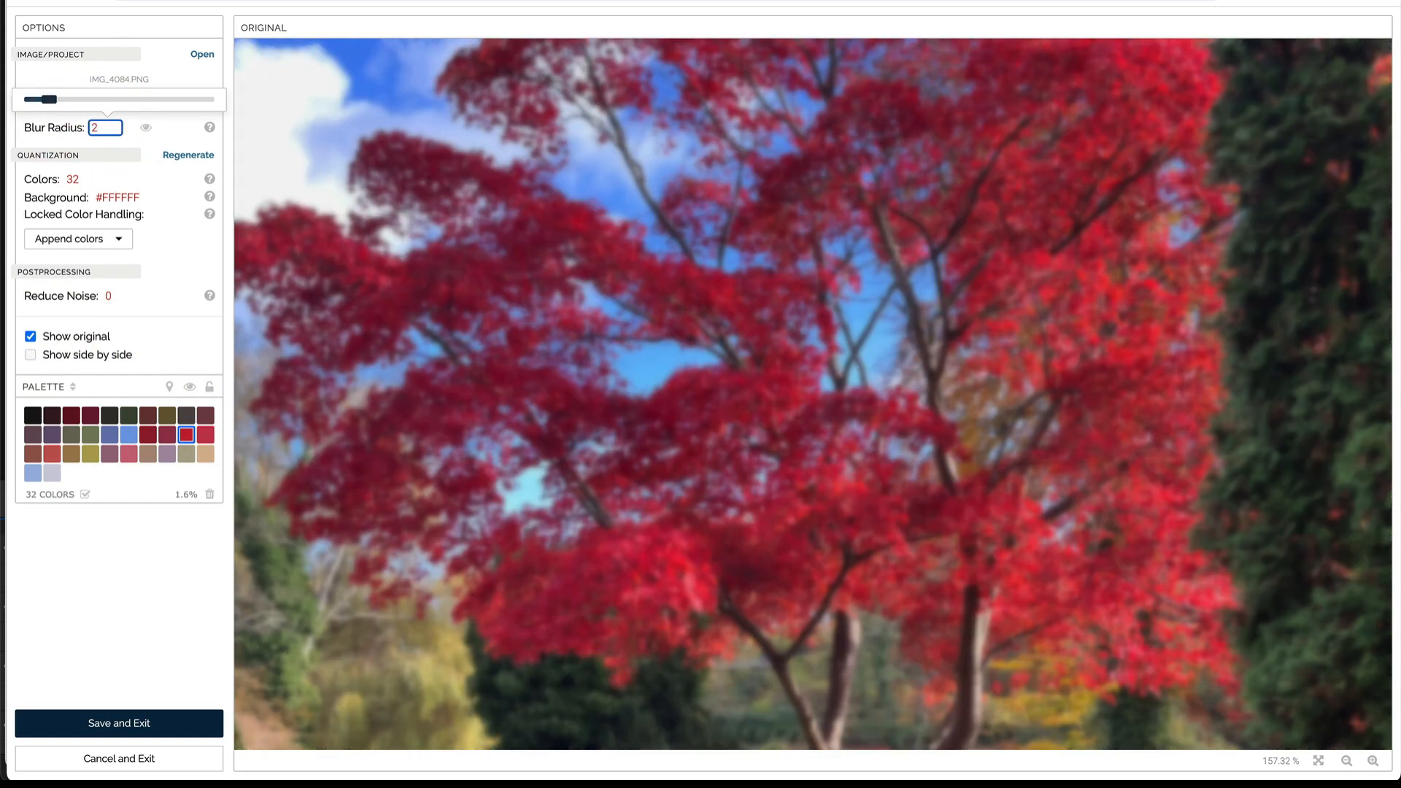
pyautogui.click(31, 336)
pyautogui.click(169, 387)
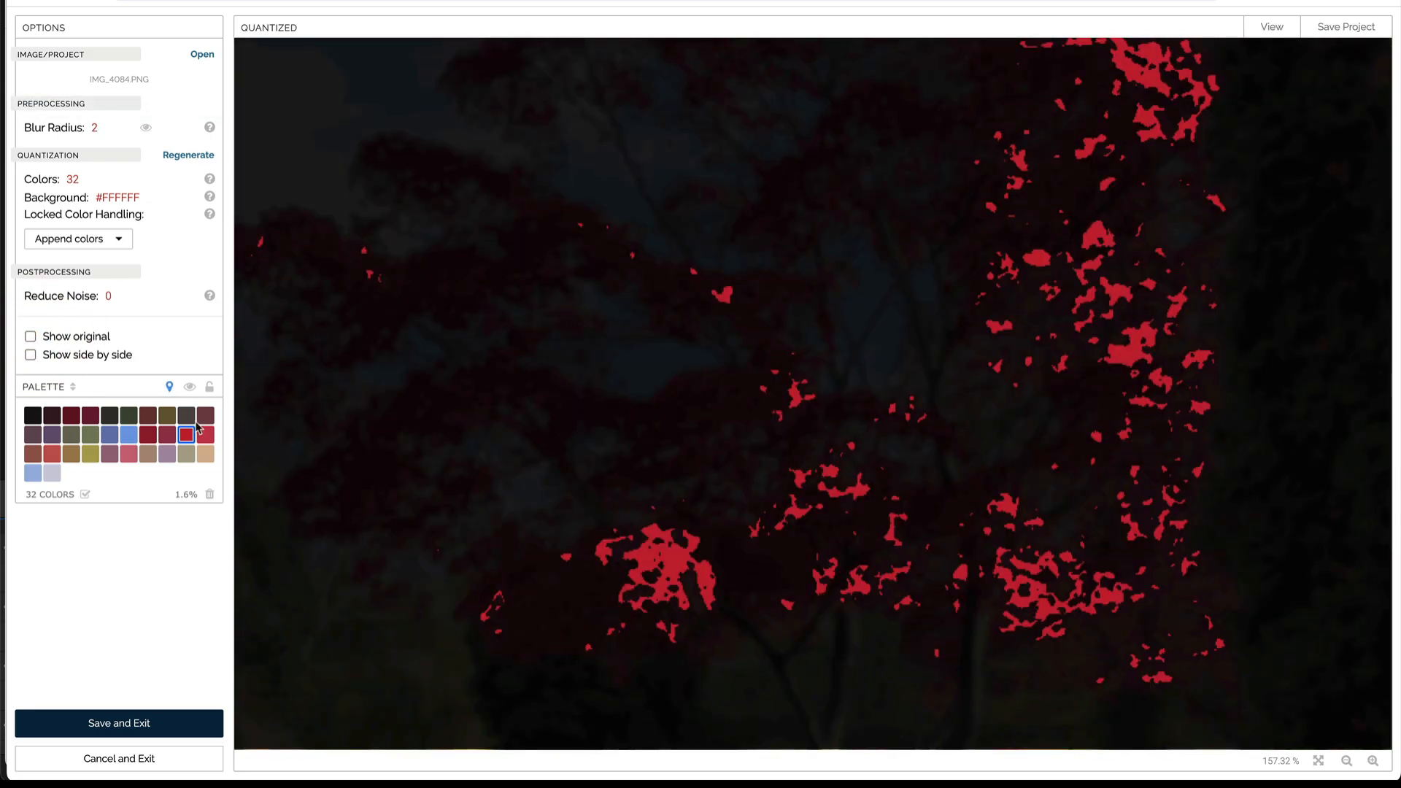
# Step: Compare the original and quantized images side by side, with the red highlight and the original's blur preview turned off
pyautogui.click(30, 355)
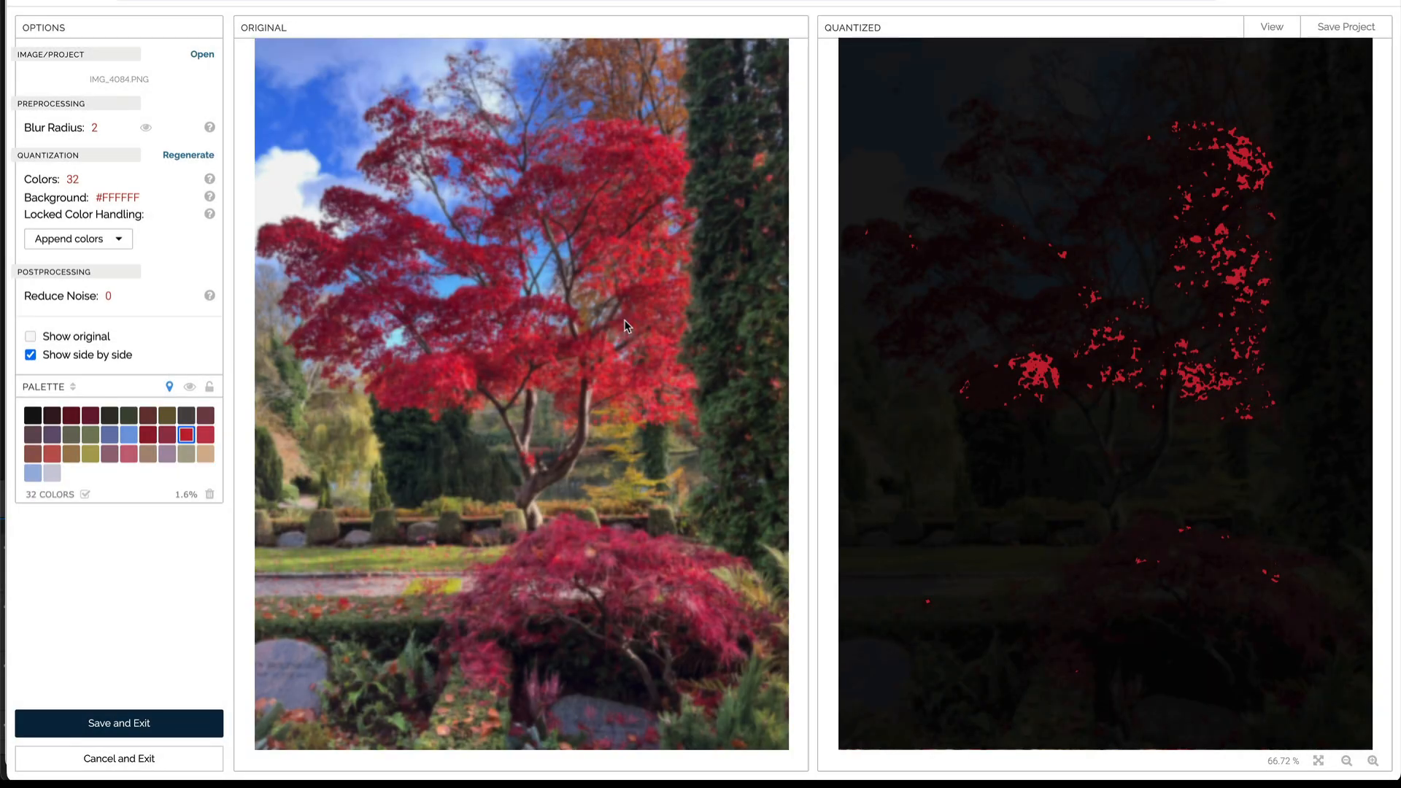
pyautogui.scroll(3, 627, 325)
pyautogui.scroll(2, 626, 326)
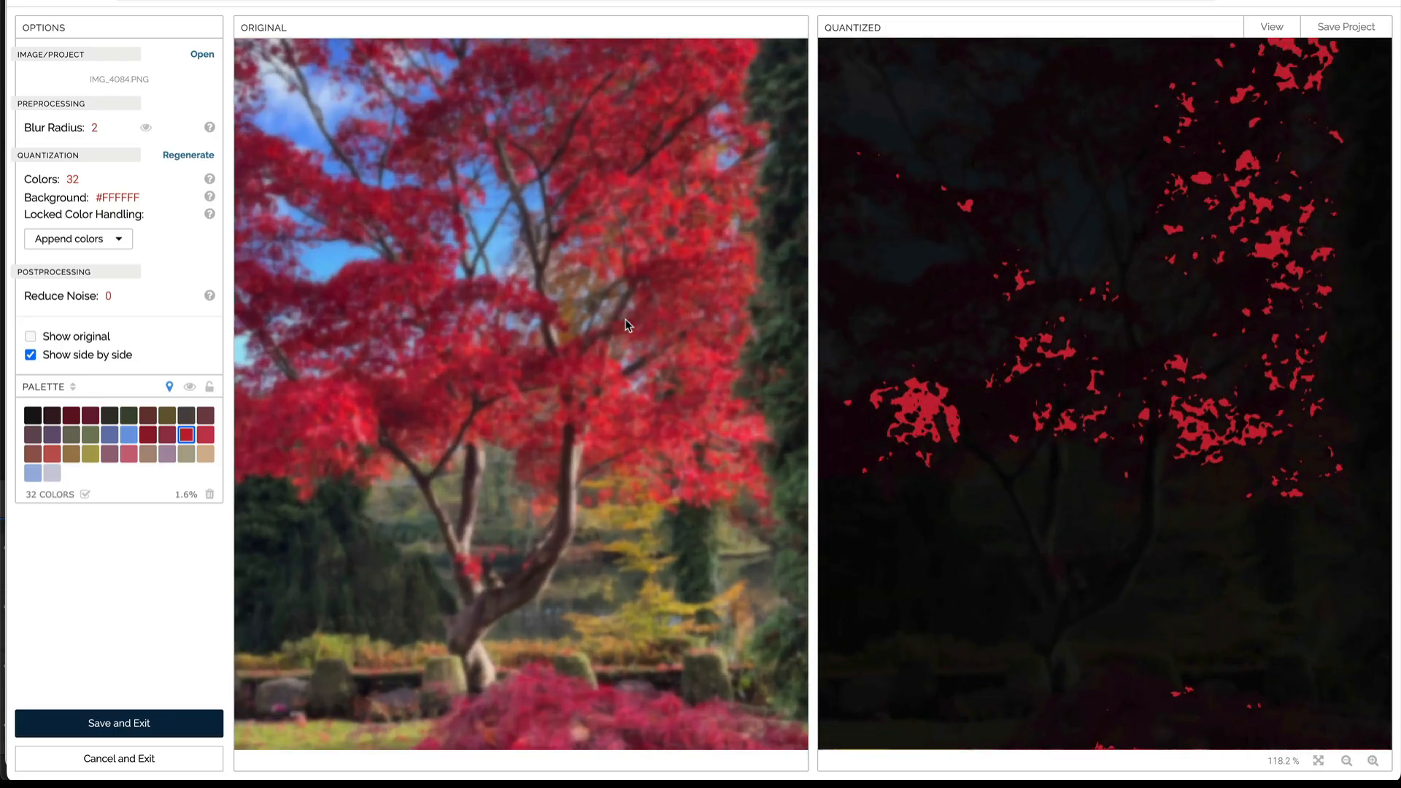
pyautogui.scroll(2, 626, 325)
pyautogui.moveTo(626, 321); pyautogui.dragTo(579, 458)
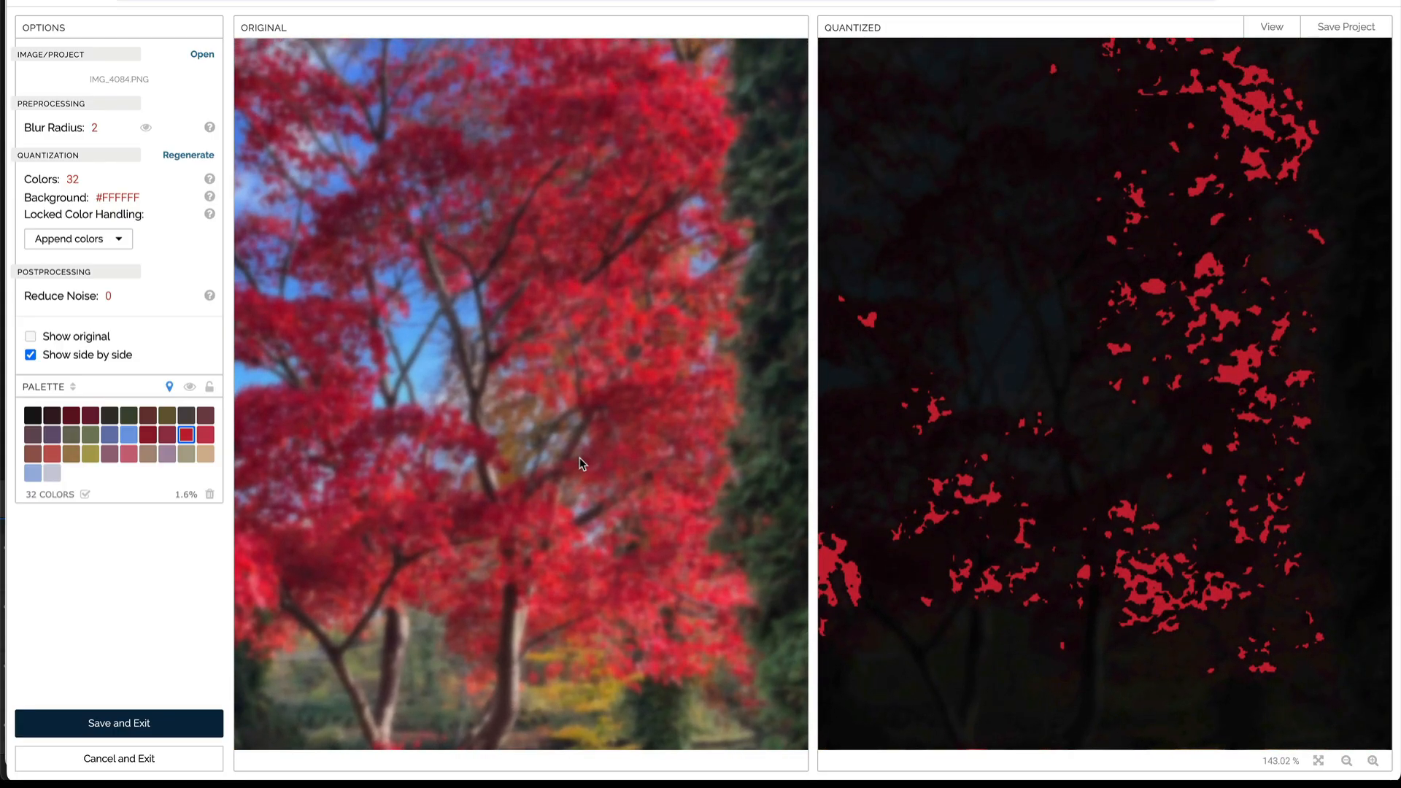
pyautogui.click(167, 389)
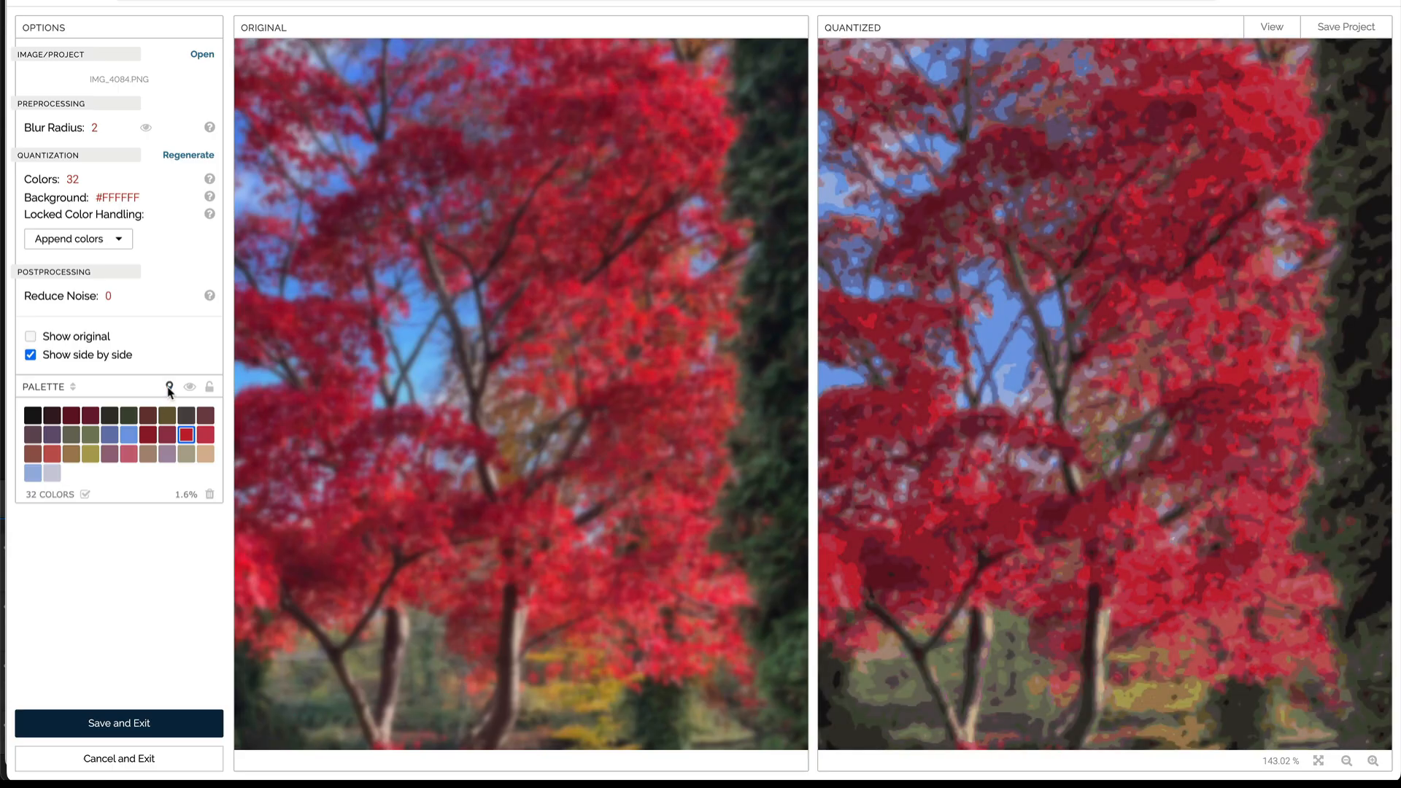
pyautogui.click(146, 129)
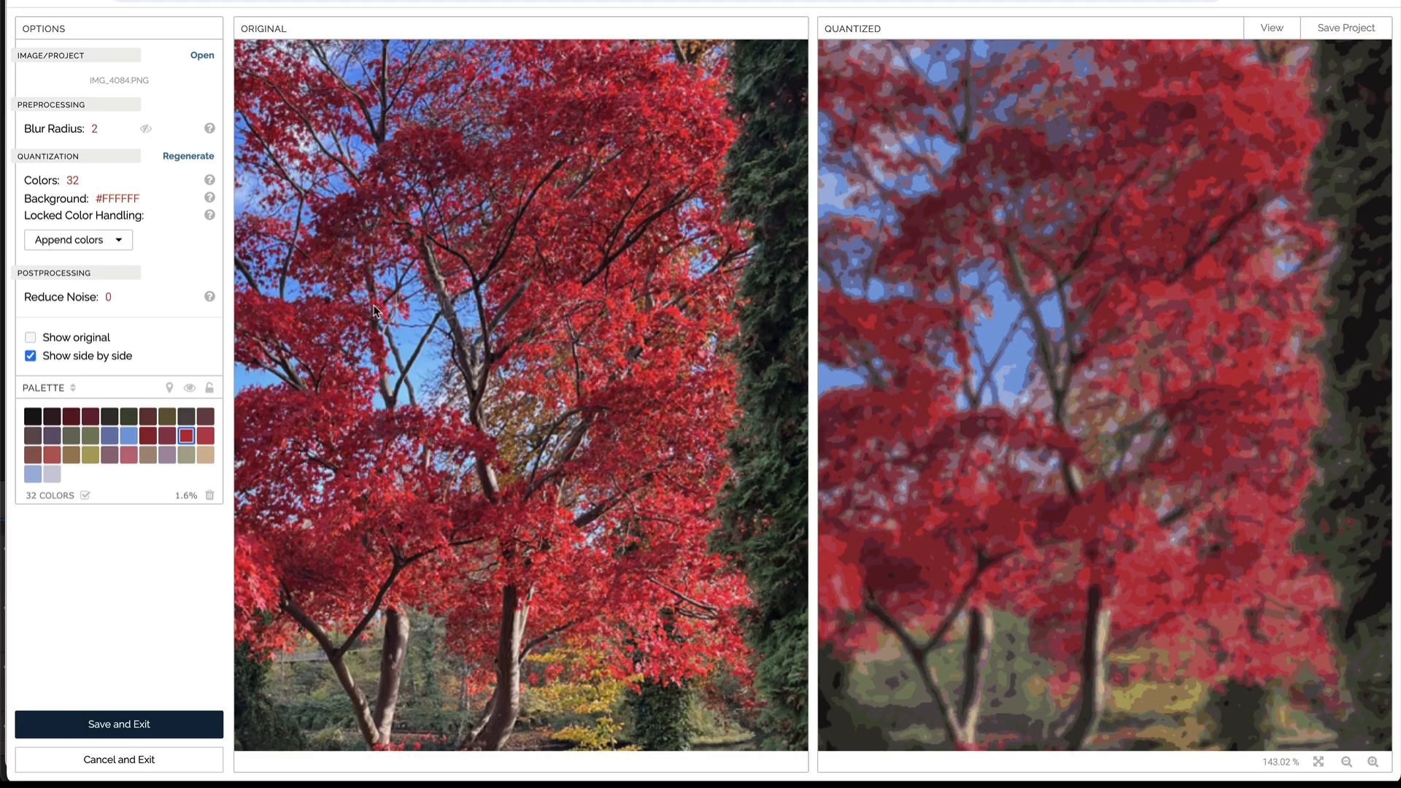
# Step: Set the blur radius to 1.0 and check the selected red's areas by briefly highlighting them
pyautogui.click(94, 128)
pyautogui.moveTo(51, 102)
pyautogui.mouseDown()
pyautogui.moveTo(76, 110)
pyautogui.moveTo(25, 111)
pyautogui.moveTo(42, 106)
pyautogui.mouseUp()
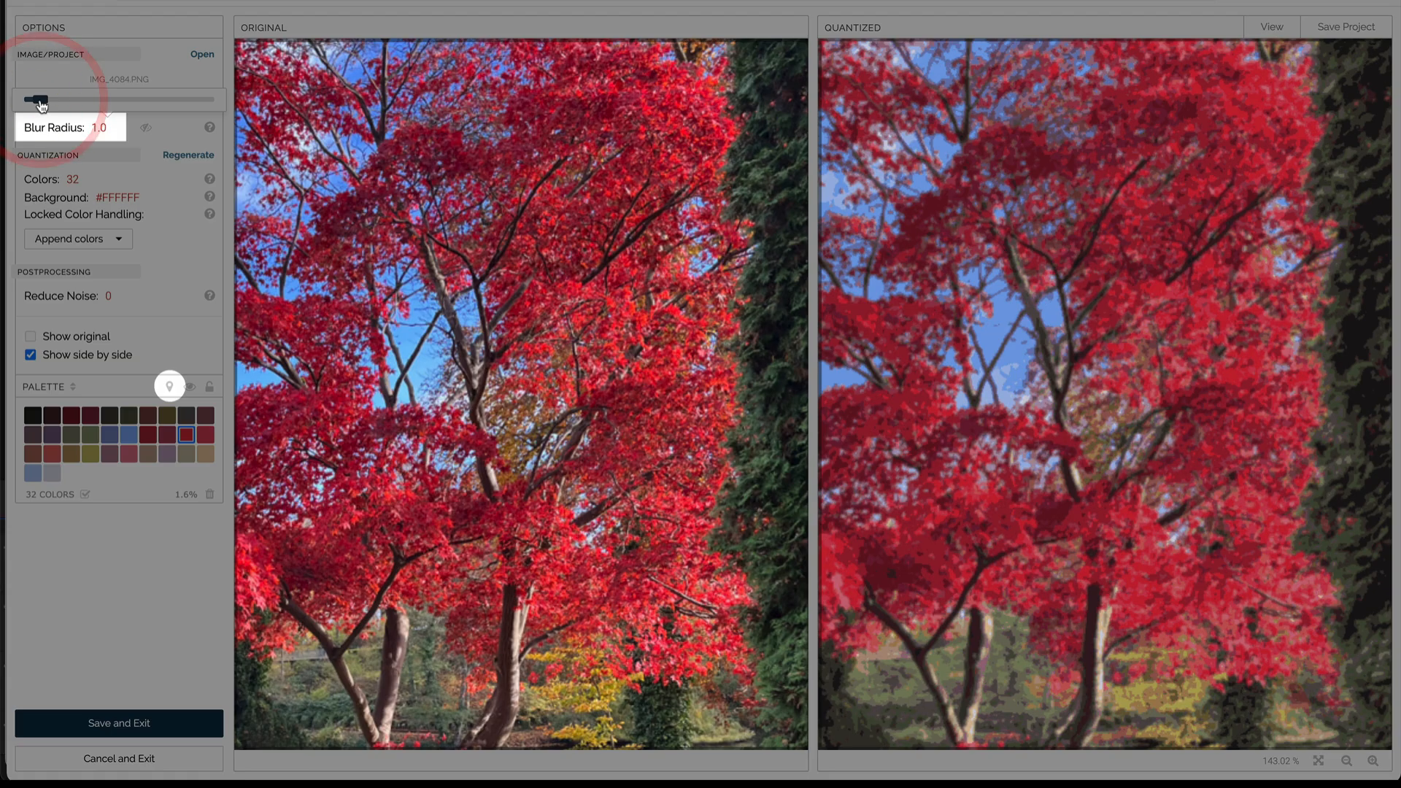
pyautogui.click(169, 387)
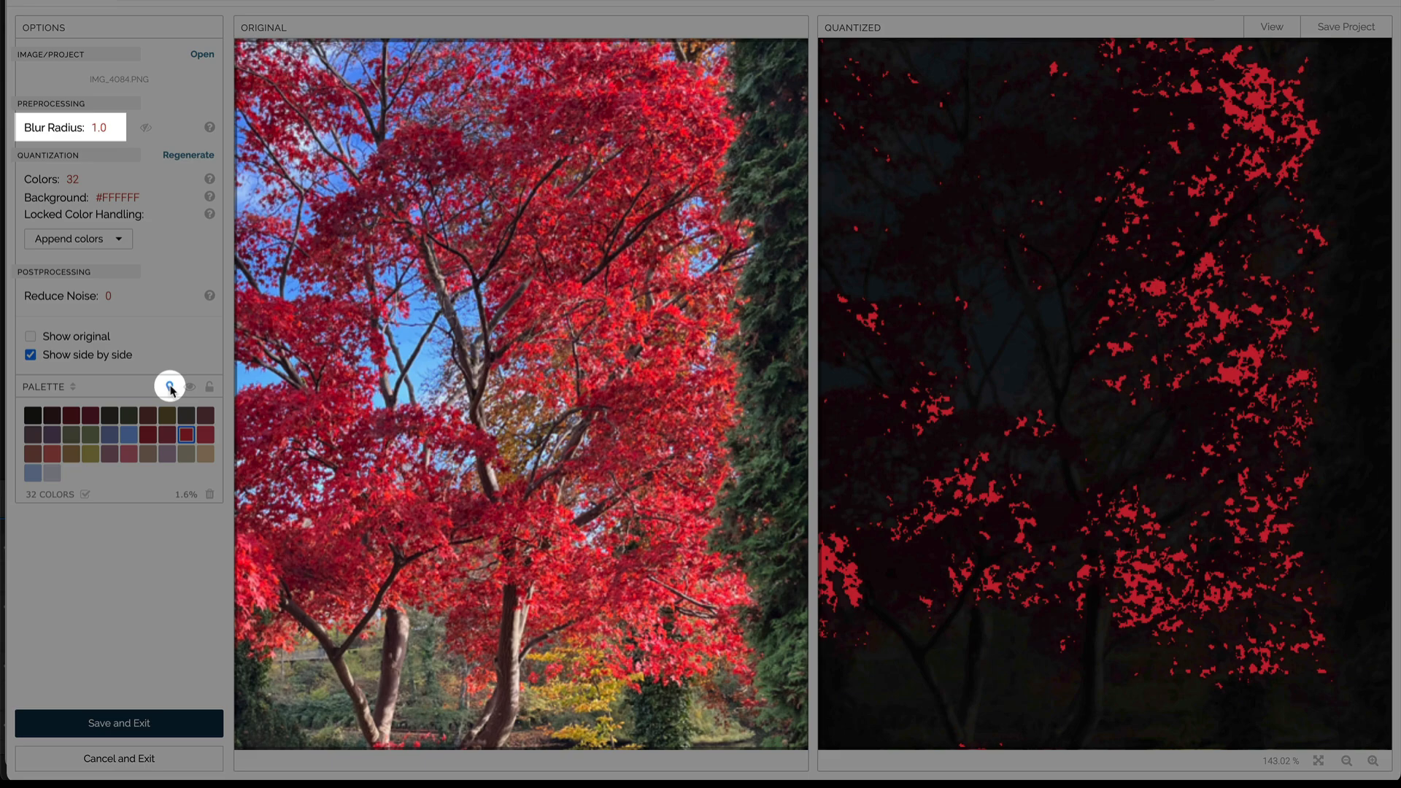
pyautogui.click(170, 387)
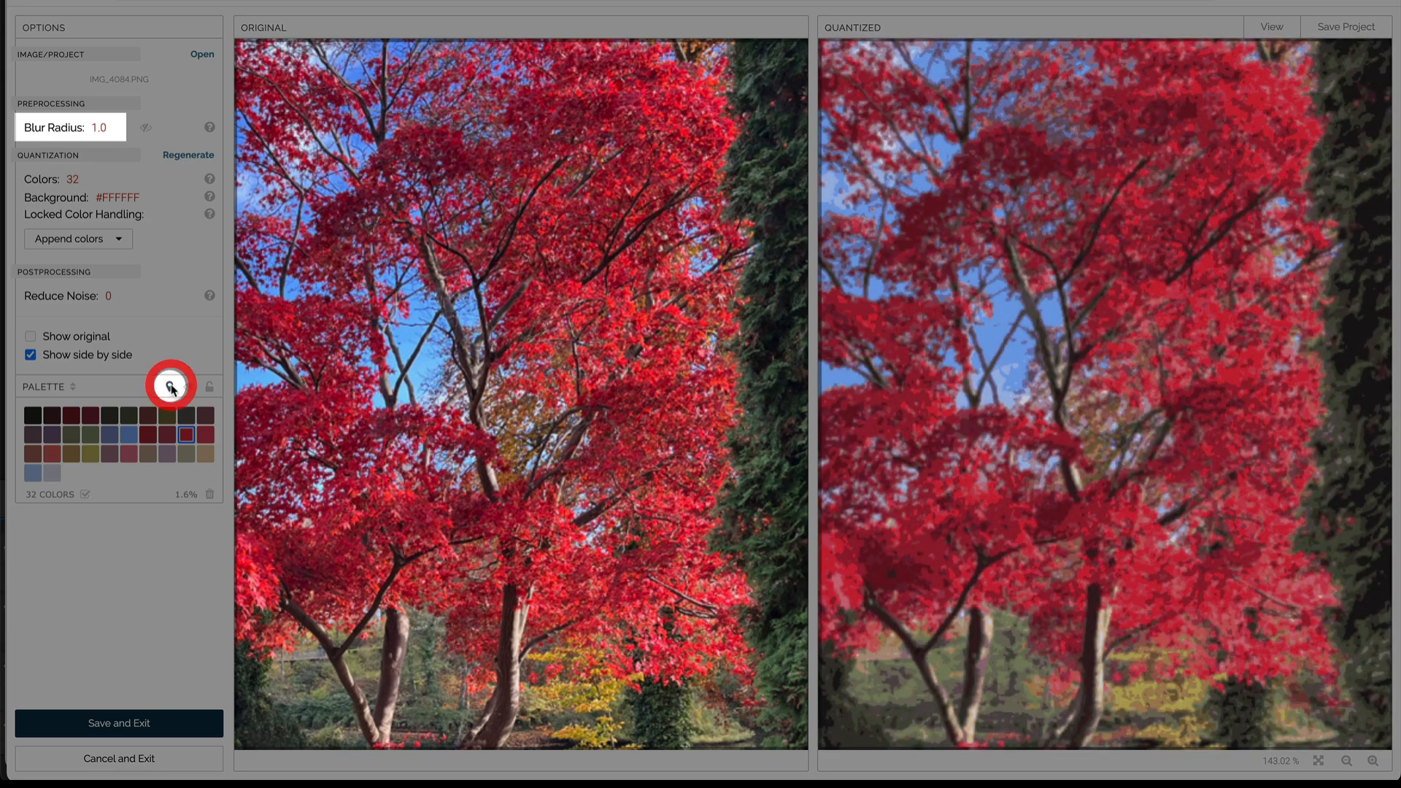
# Step: Set the blur radius to 1.5 and check the selected red's areas with a brief highlight
pyautogui.click(106, 128)
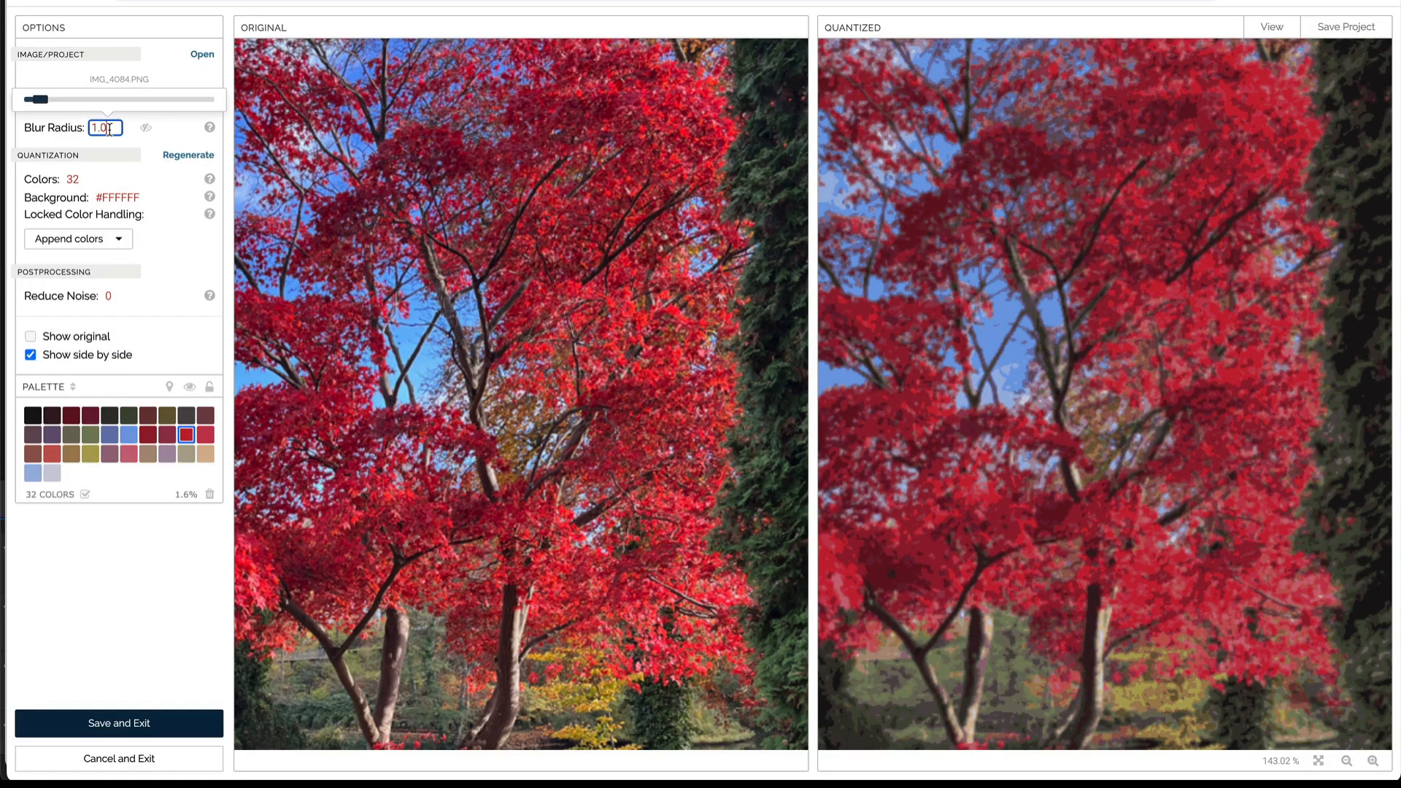
pyautogui.press('BackSpace')
pyautogui.write('5')
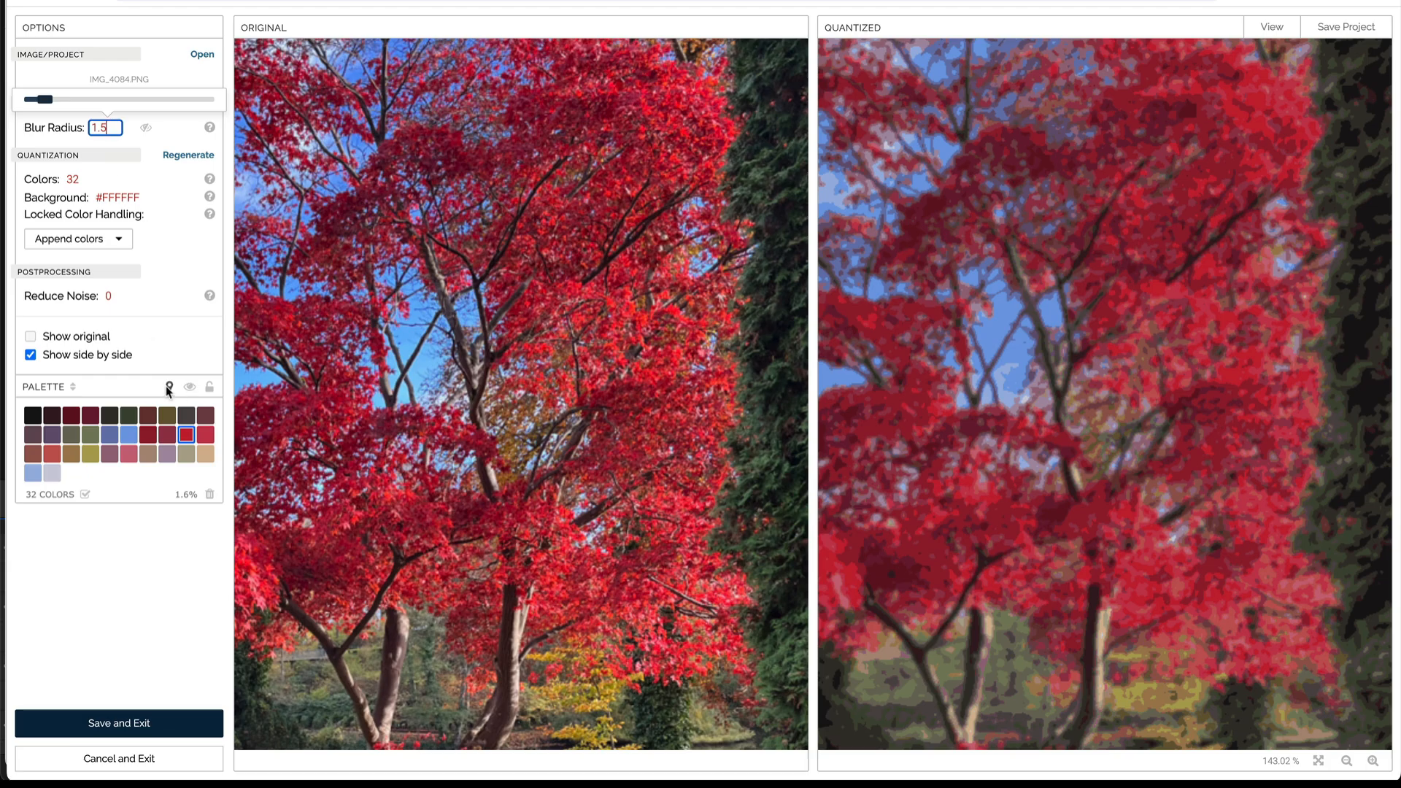
pyautogui.click(168, 388)
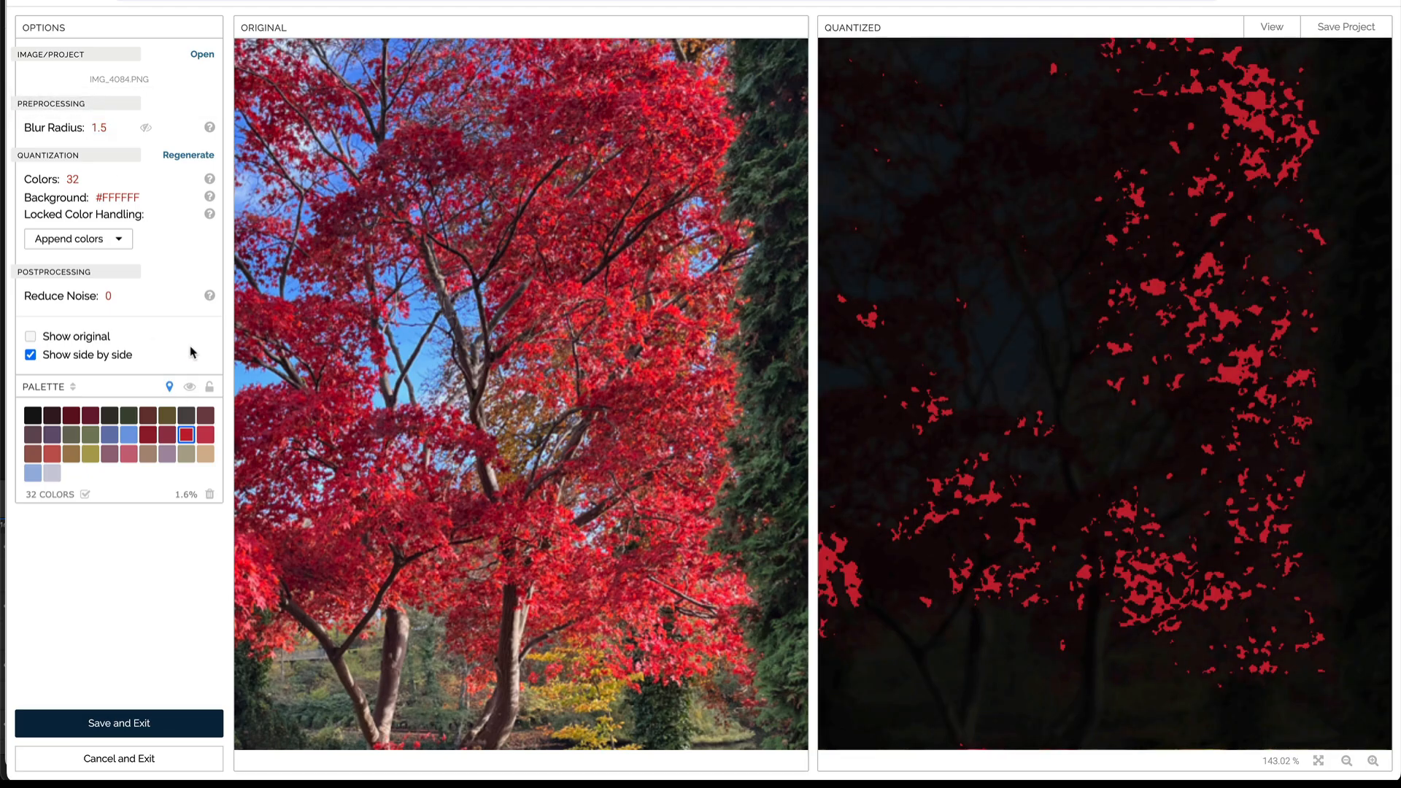
pyautogui.click(169, 387)
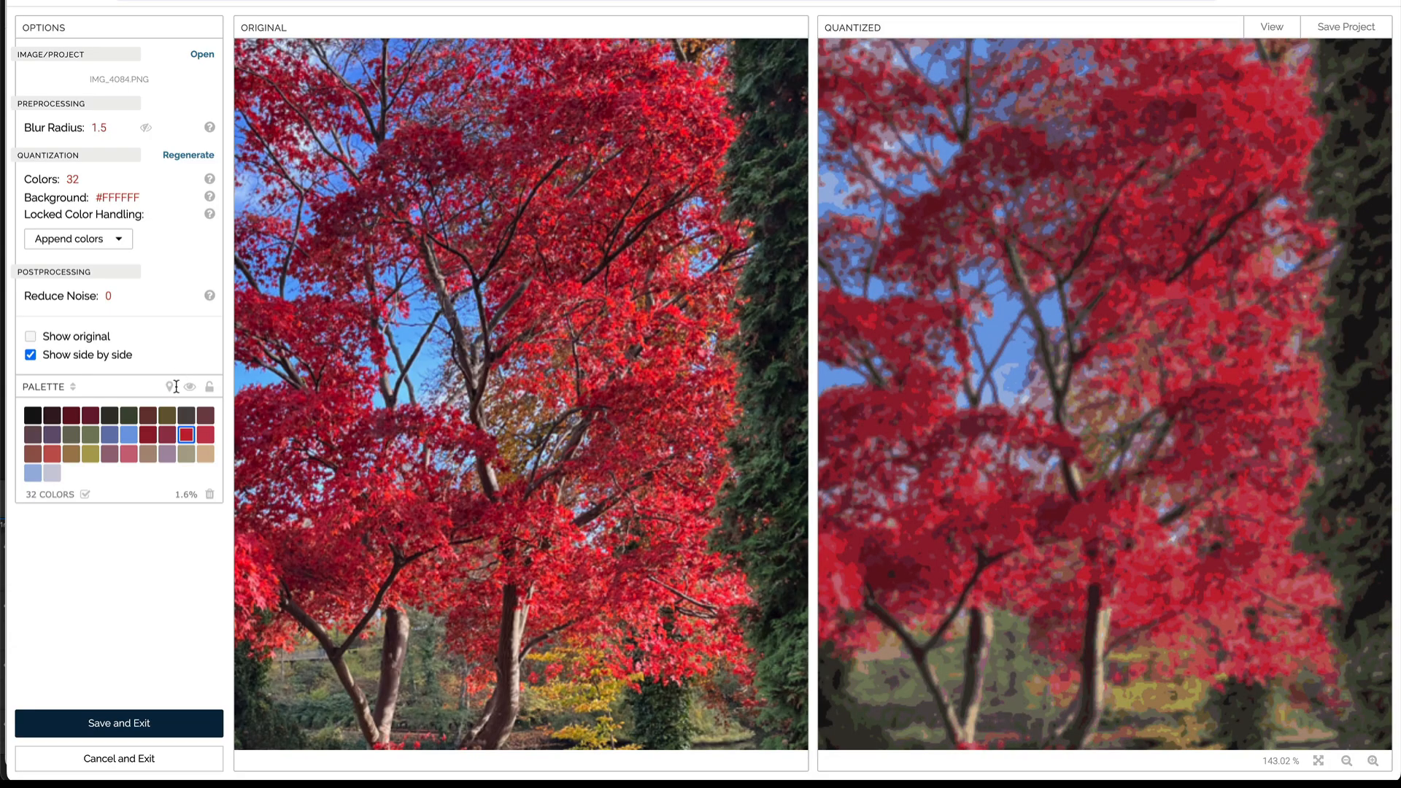
# Step: Add three bright reds to the palette by sampling the sunlit leaves of the maple in the original image
pyautogui.scroll(5, 593, 413)
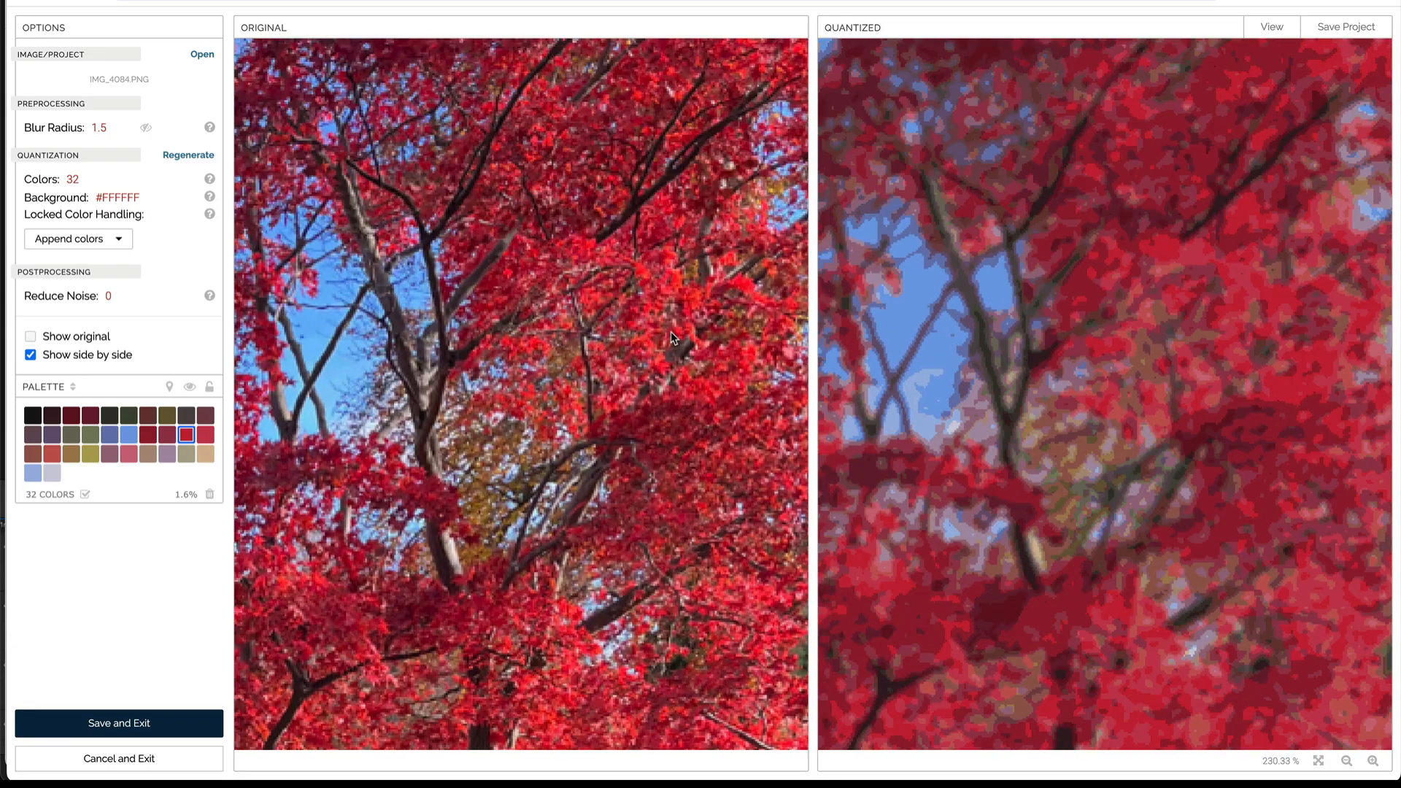
pyautogui.moveTo(671, 333); pyautogui.dragTo(630, 499)
pyautogui.click(632, 429)
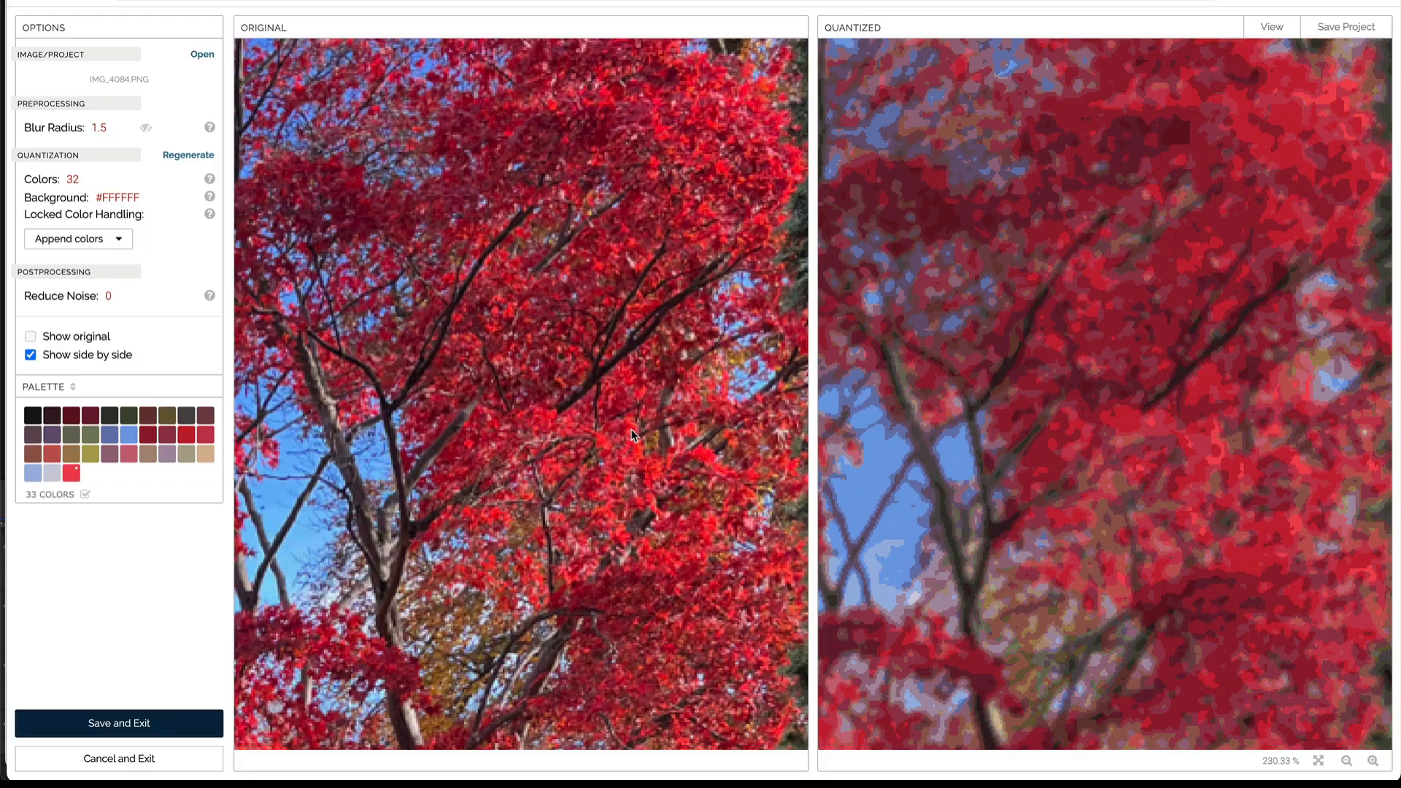
pyautogui.click(689, 432)
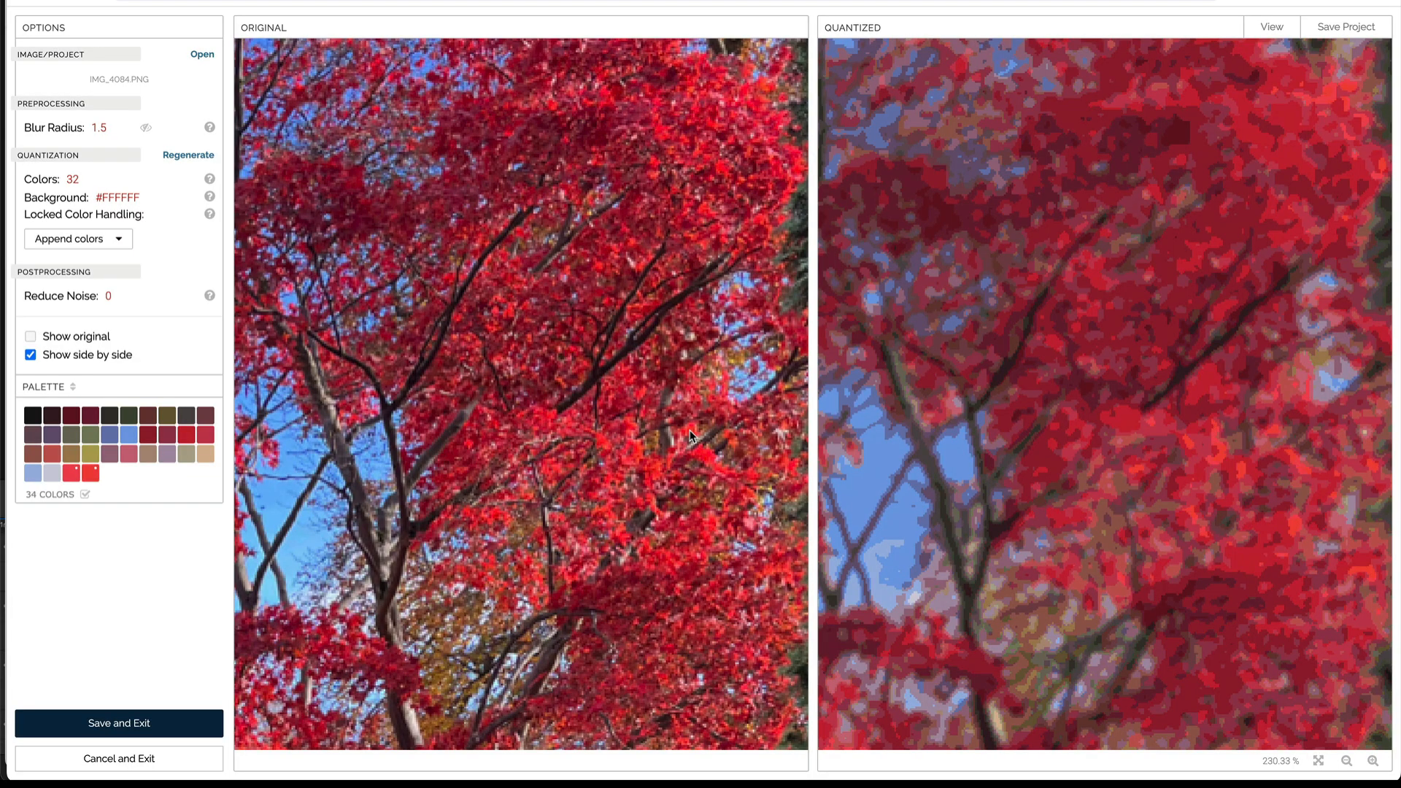
pyautogui.click(661, 136)
# Step: Add a pinkish red and a dark red to the palette by sampling the maple's lower foliage in the original image
pyautogui.moveTo(571, 134); pyautogui.dragTo(588, 300)
pyautogui.moveTo(416, 649); pyautogui.dragTo(482, 226)
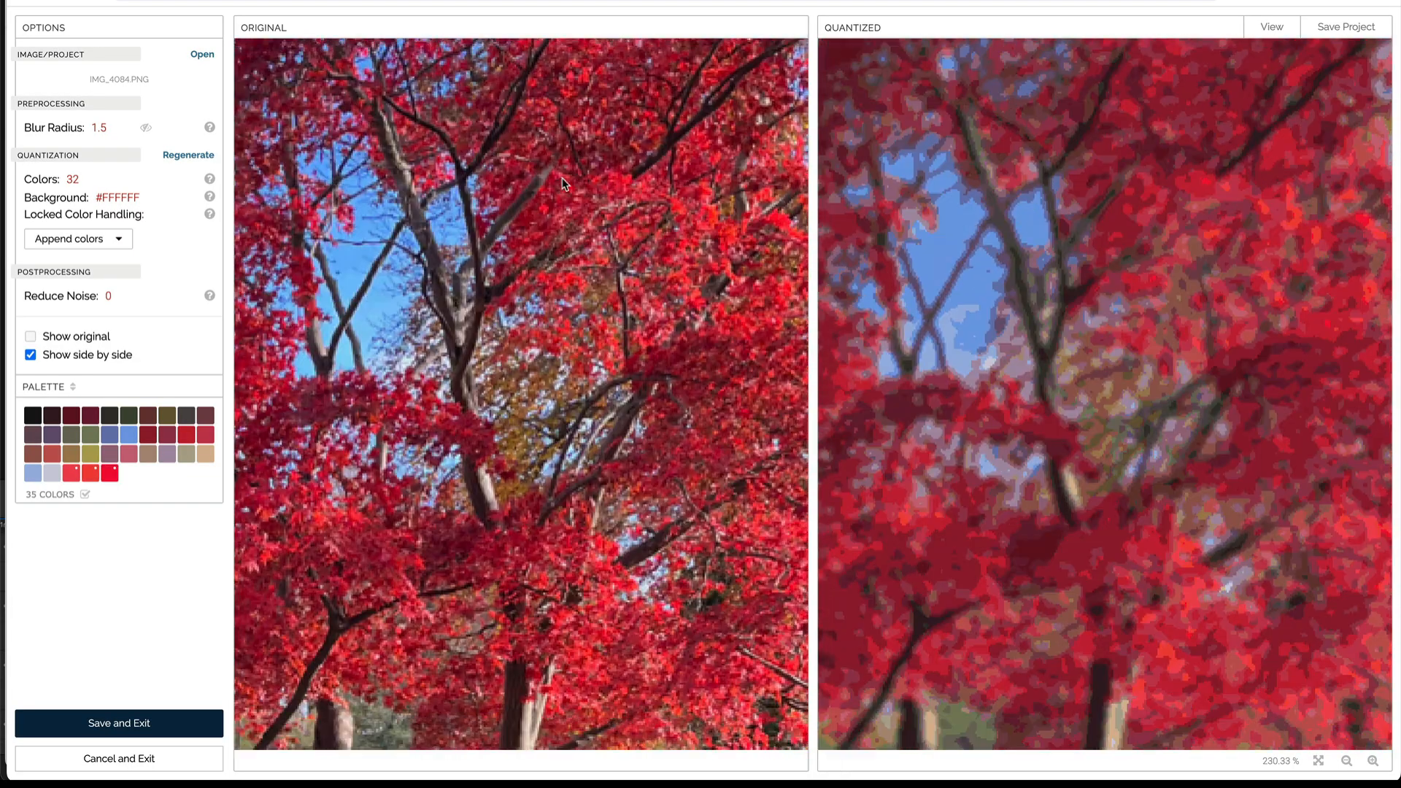
pyautogui.moveTo(277, 520); pyautogui.dragTo(396, 353)
pyautogui.click(377, 362)
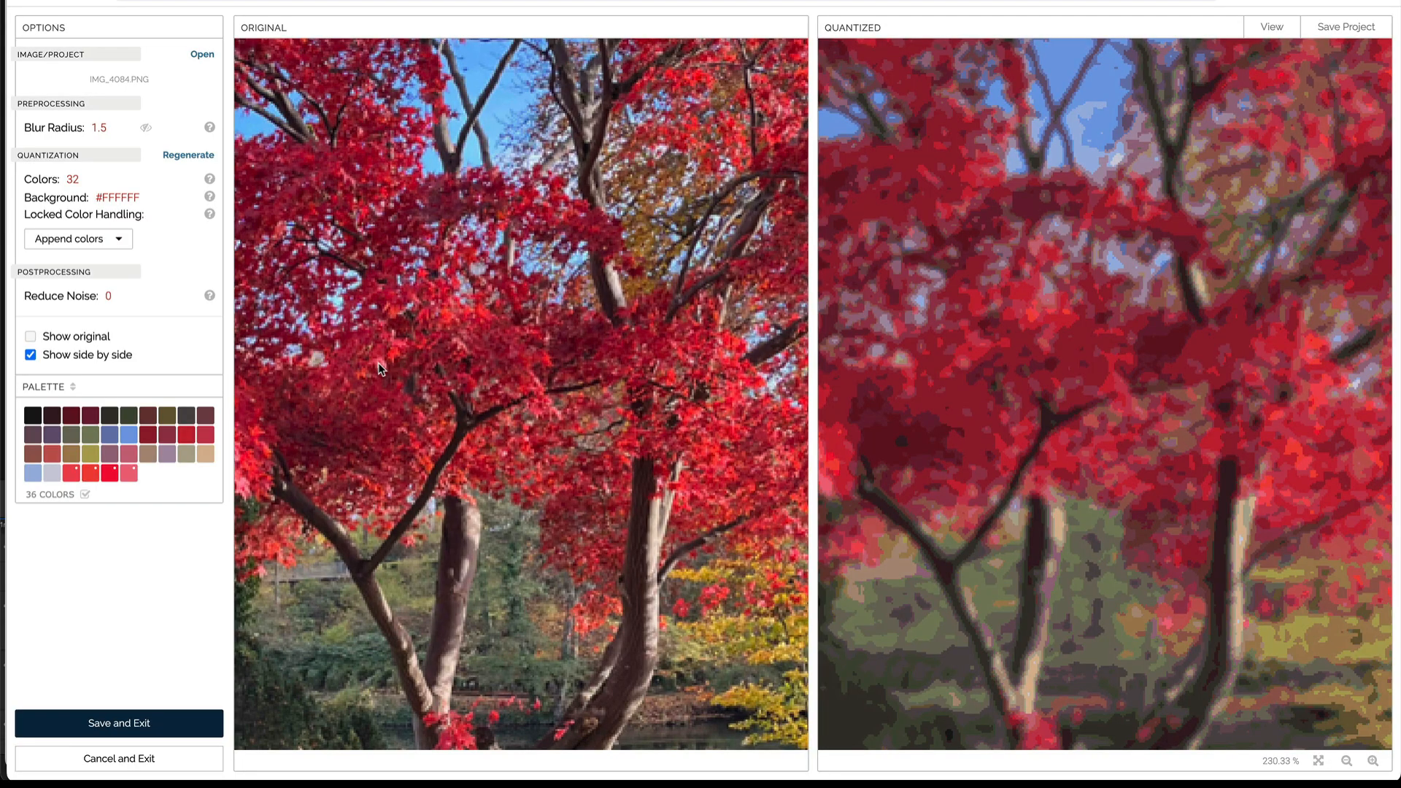
pyautogui.click(394, 356)
pyautogui.scroll(-3, 394, 359)
pyautogui.scroll(-5, 423, 409)
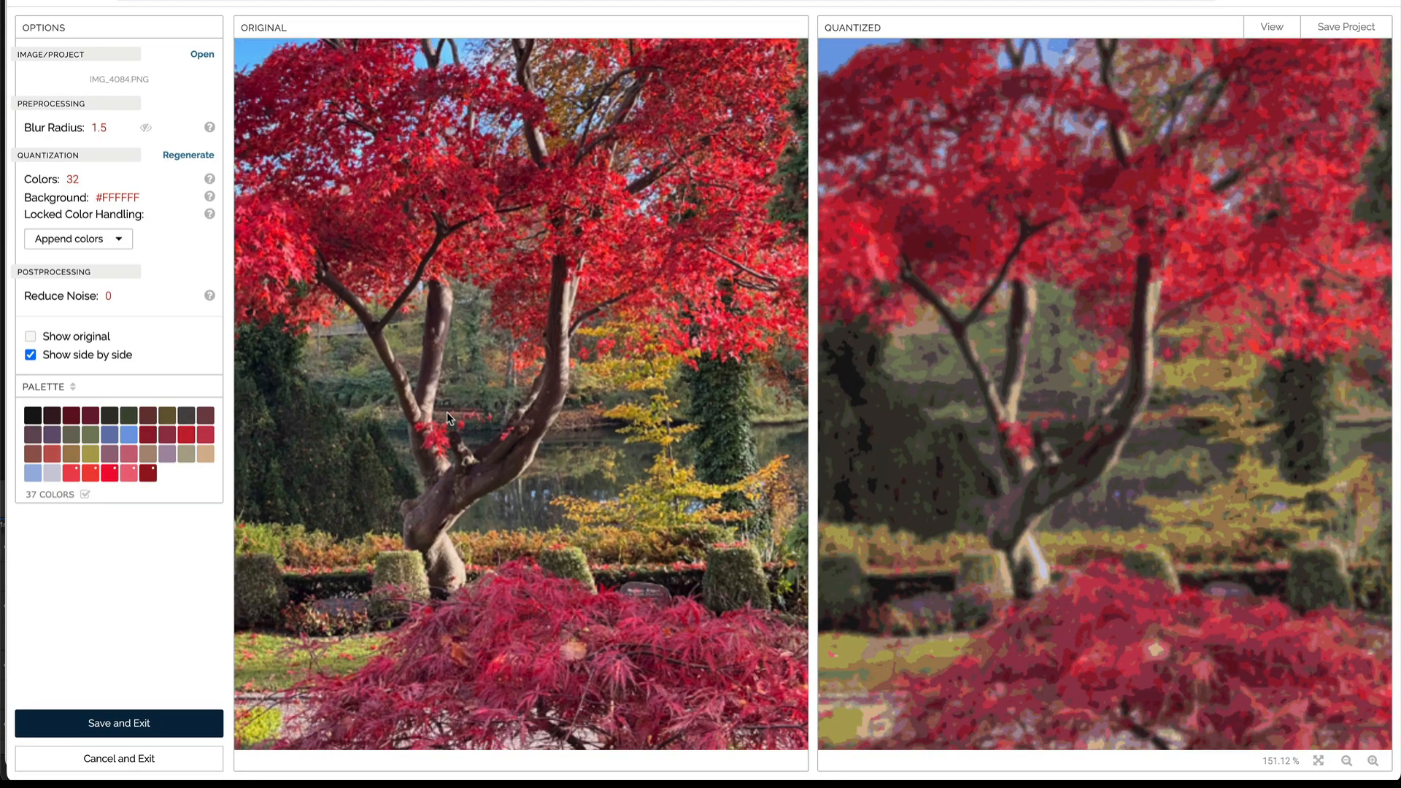
# Step: Add a light cream, a tan and another bright red to the palette by sampling the original image
pyautogui.click(459, 556)
pyautogui.scroll(-6, 449, 555)
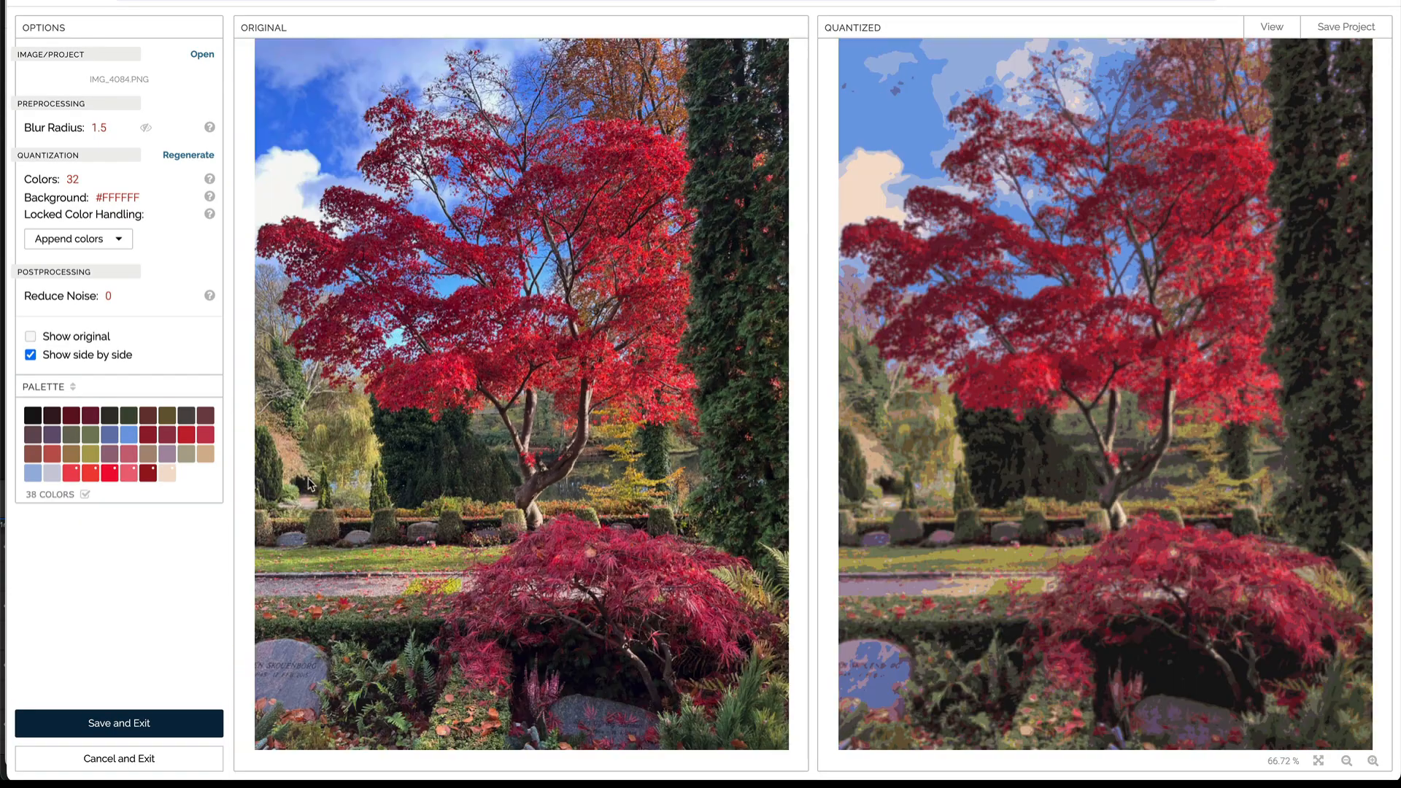
pyautogui.click(287, 461)
pyautogui.scroll(6, 637, 174)
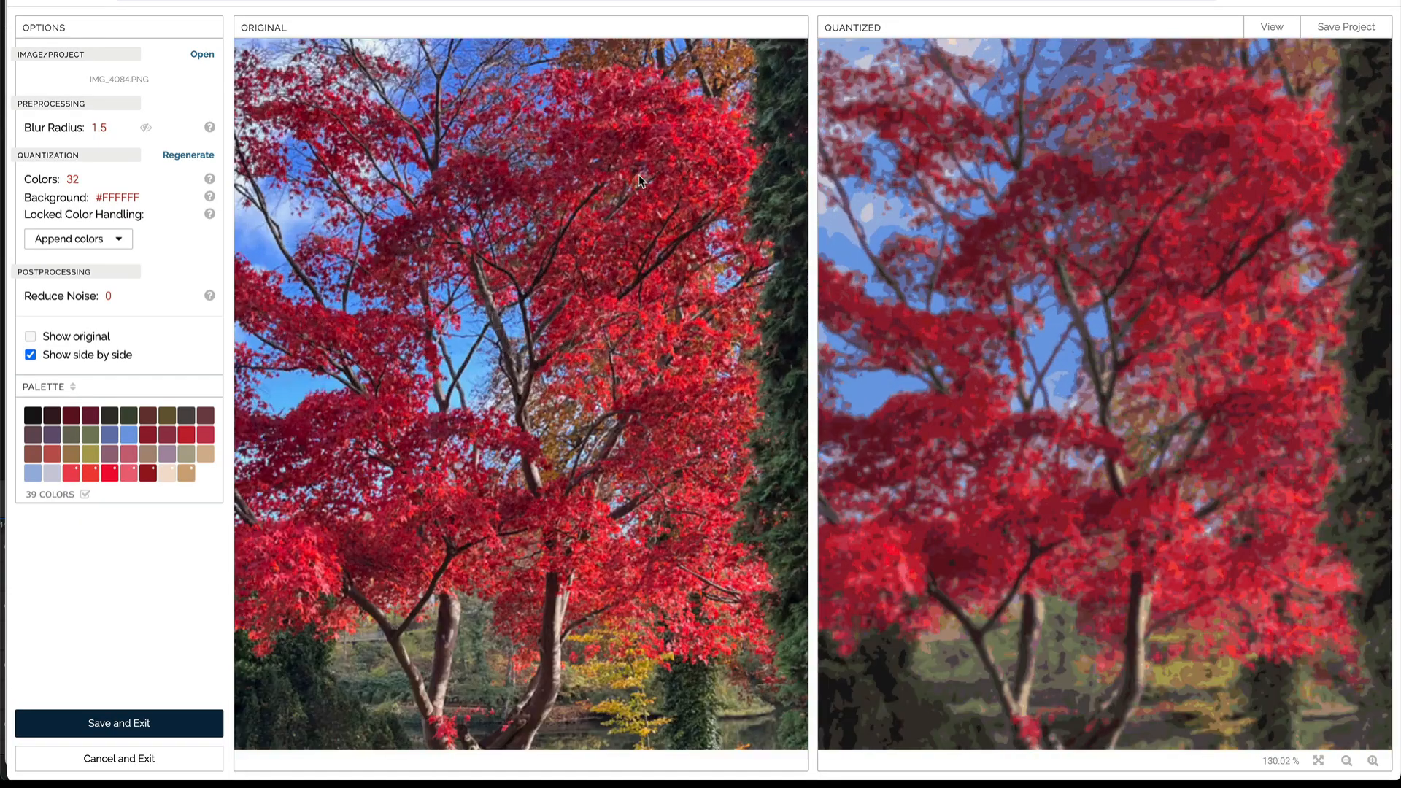
pyautogui.click(686, 138)
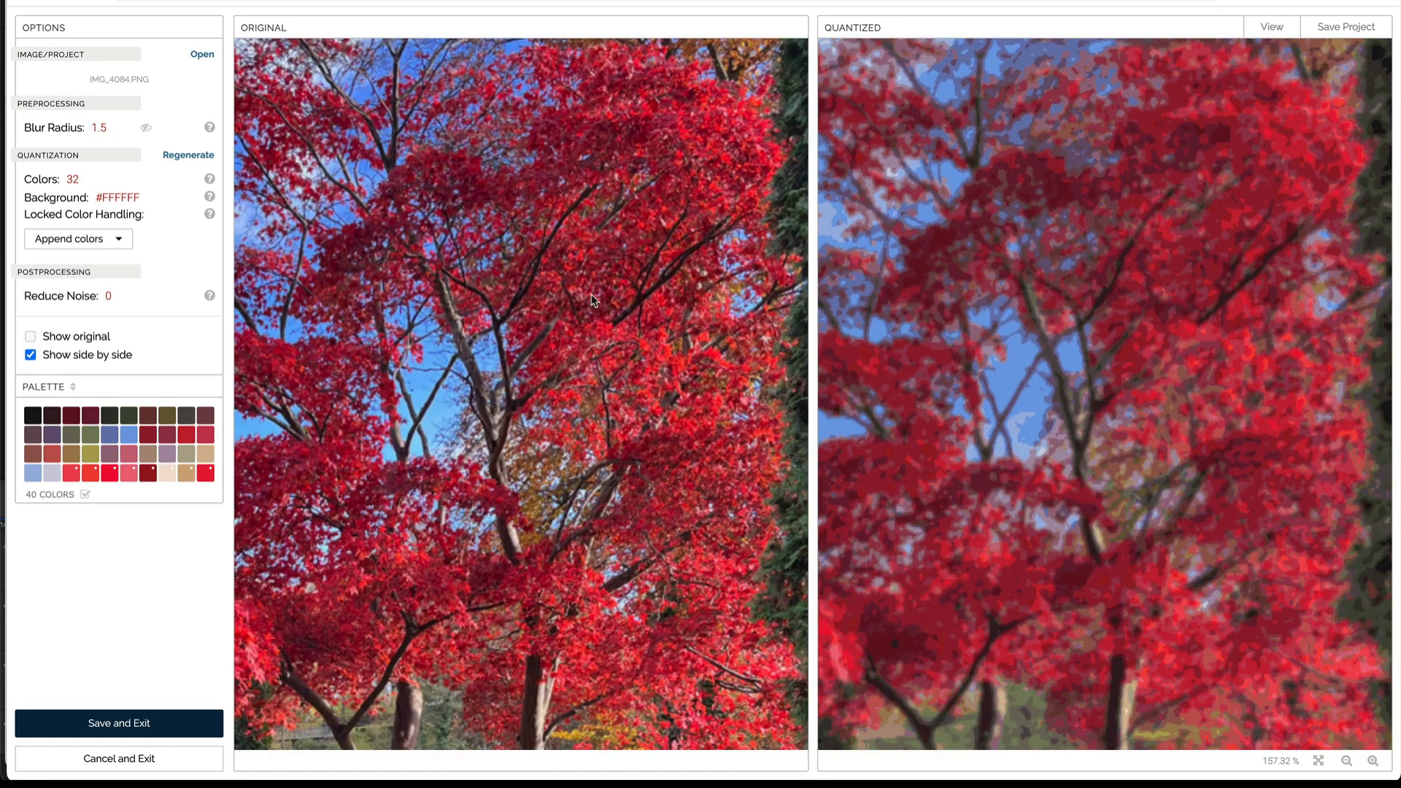
# Step: Highlight the bright red from the second palette row in the quantized image and set noise reduction to 1
pyautogui.click(191, 435)
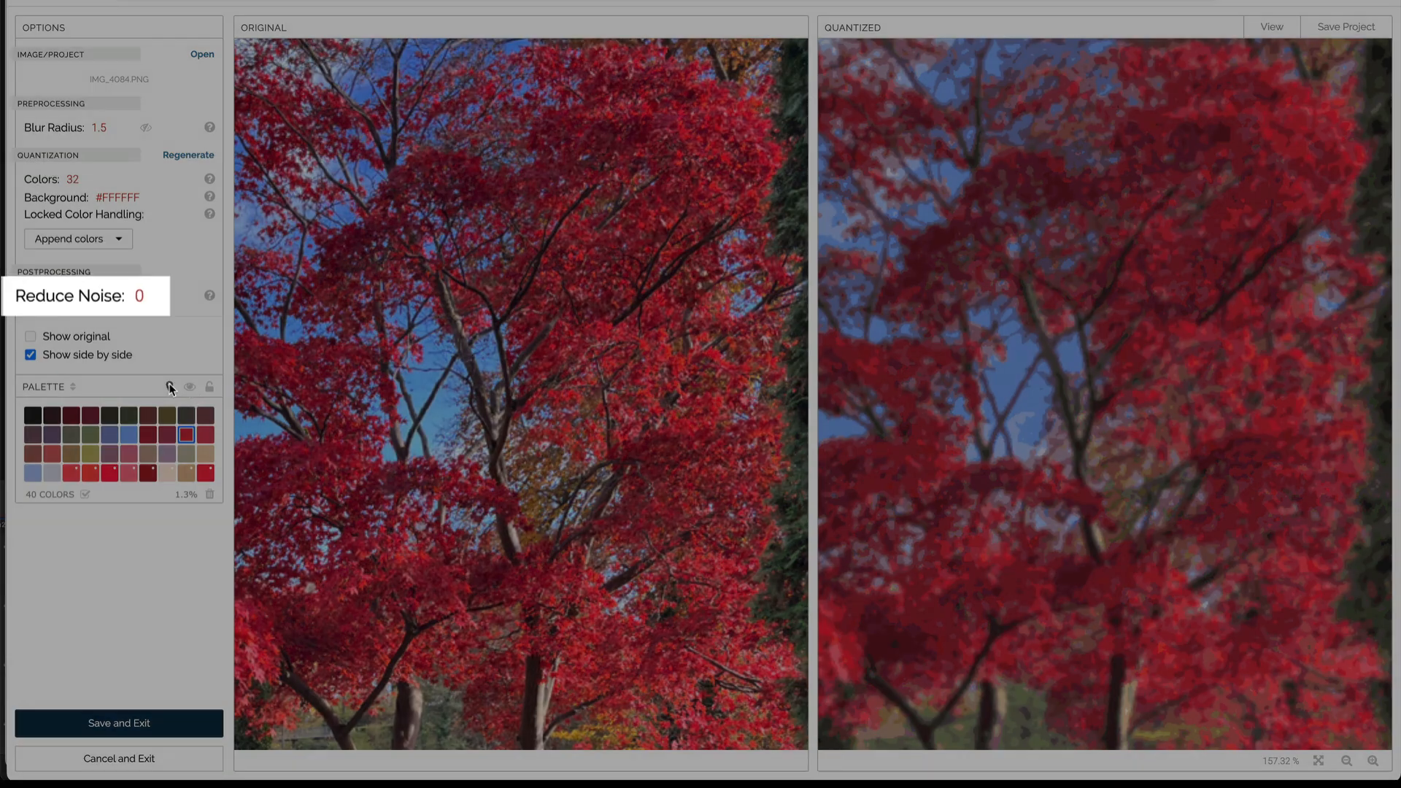
pyautogui.click(169, 386)
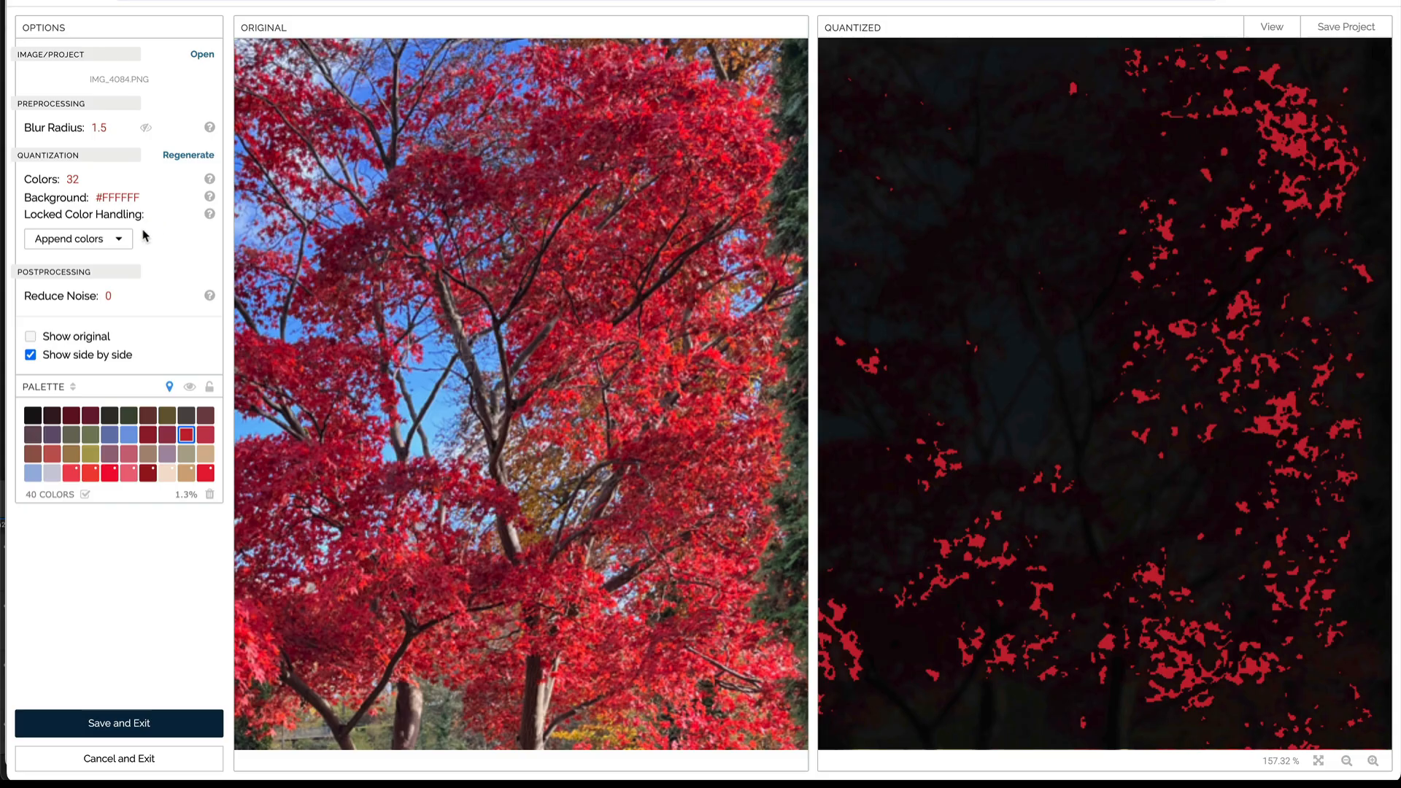
pyautogui.click(120, 295)
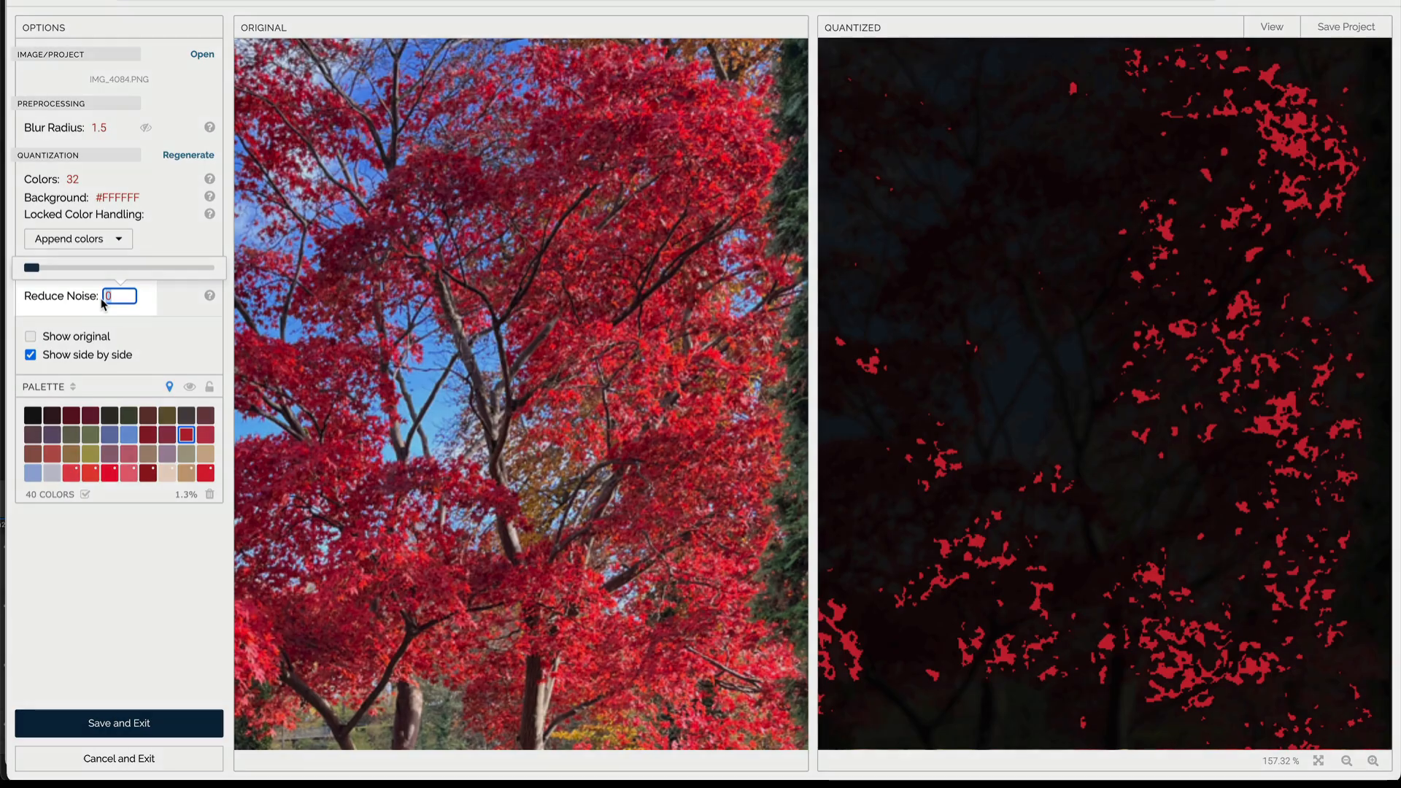
pyautogui.write('1')
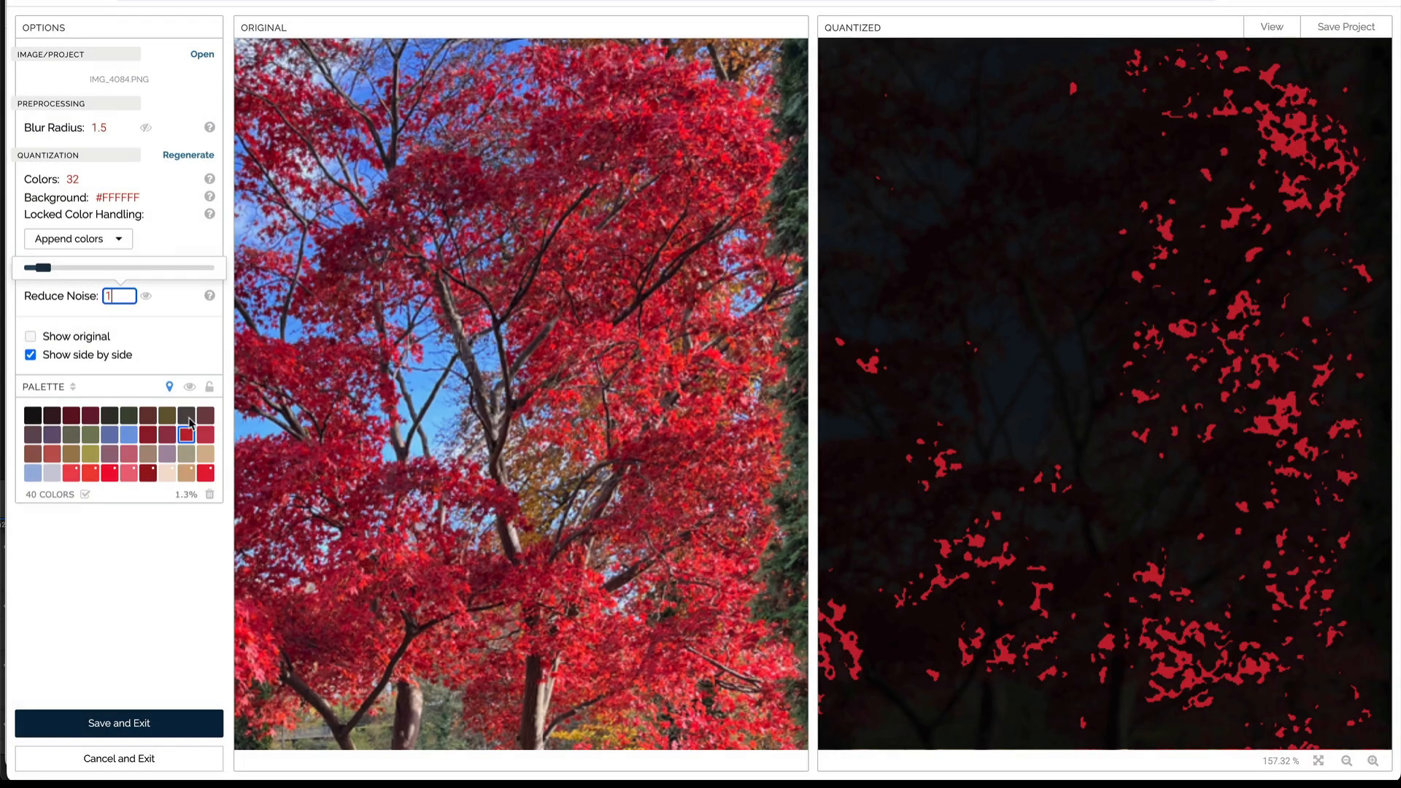
pyautogui.click(169, 384)
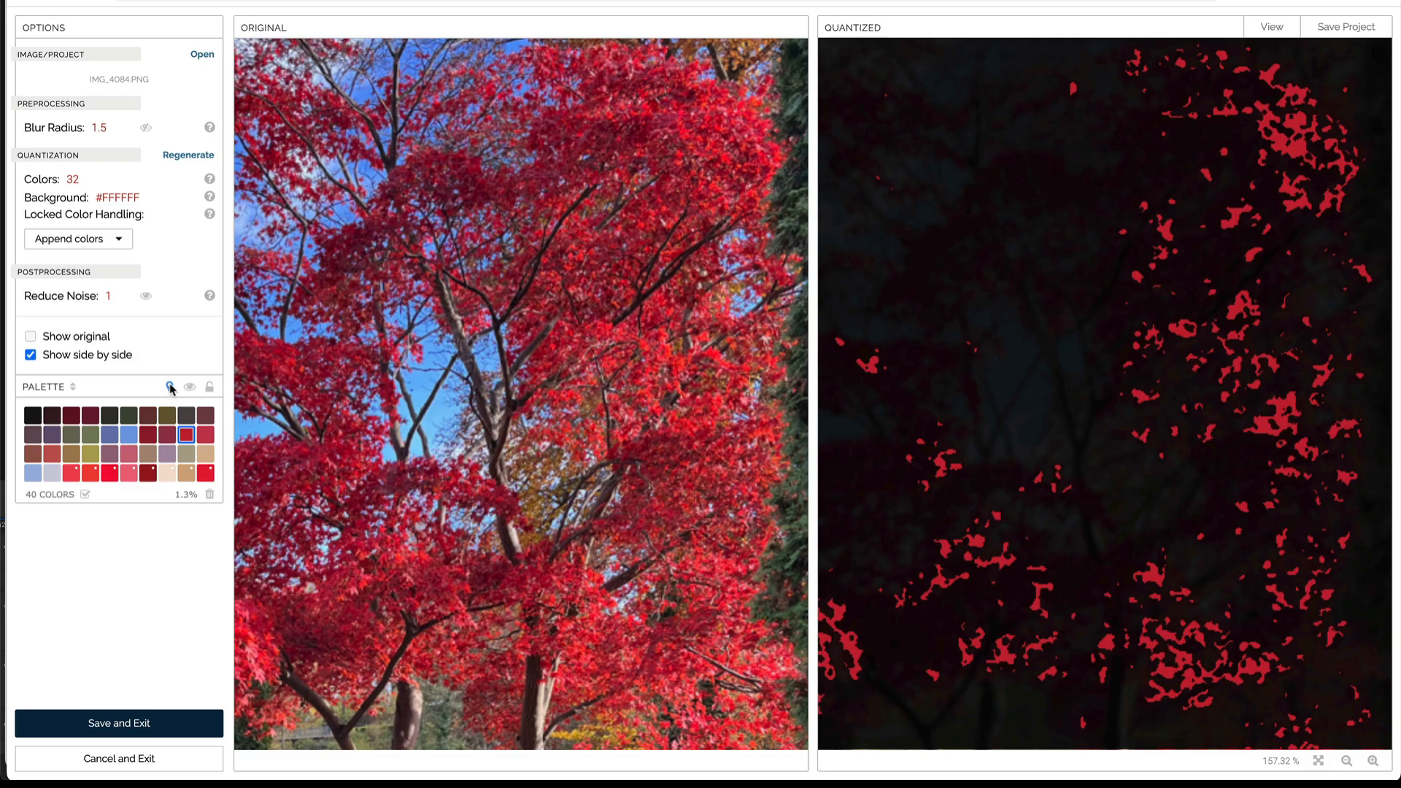
# Step: Set noise reduction to 2 and refresh the selected red's highlight to check its areas
pyautogui.click(111, 295)
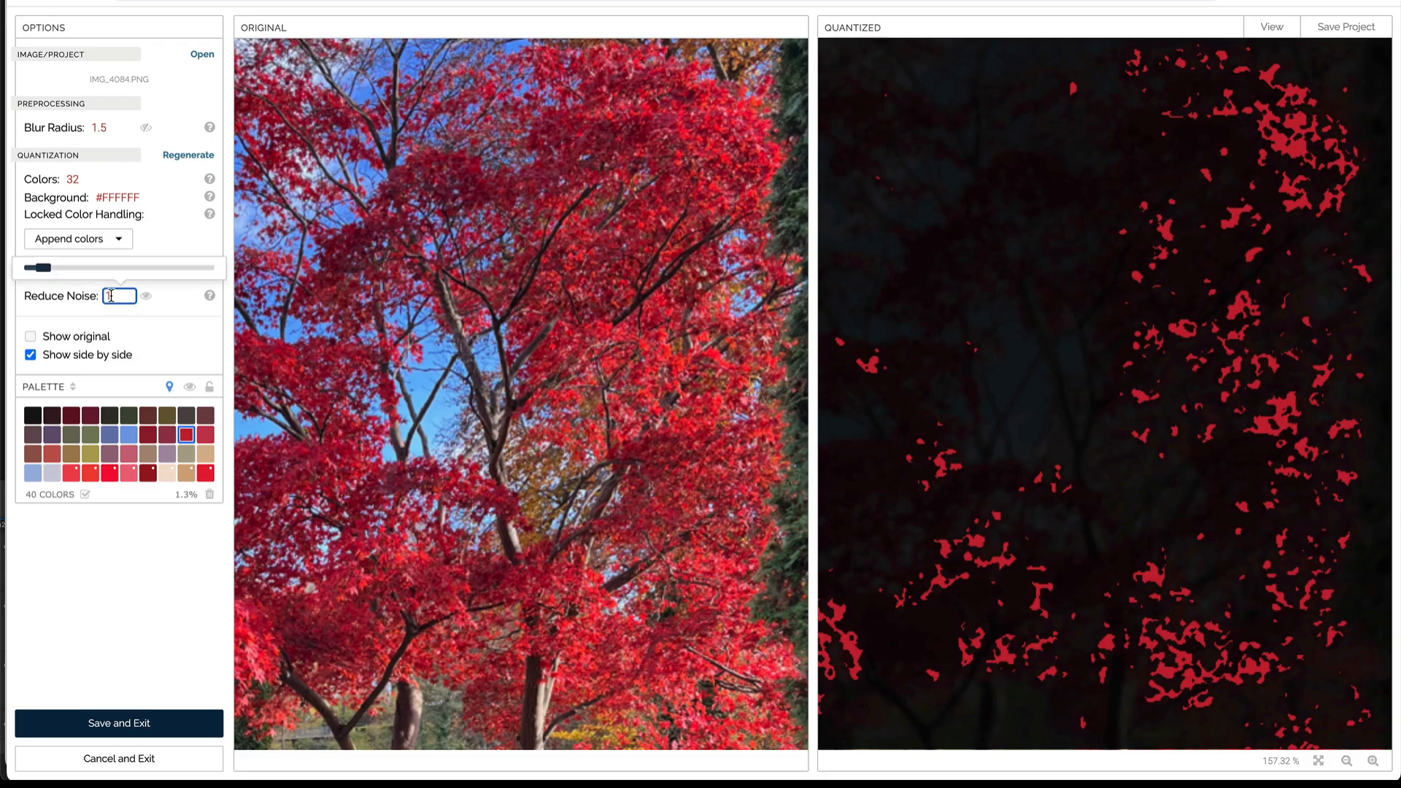
pyautogui.moveTo(112, 295); pyautogui.dragTo(102, 294)
pyautogui.write('2')
pyautogui.click(169, 387)
pyautogui.click(169, 386)
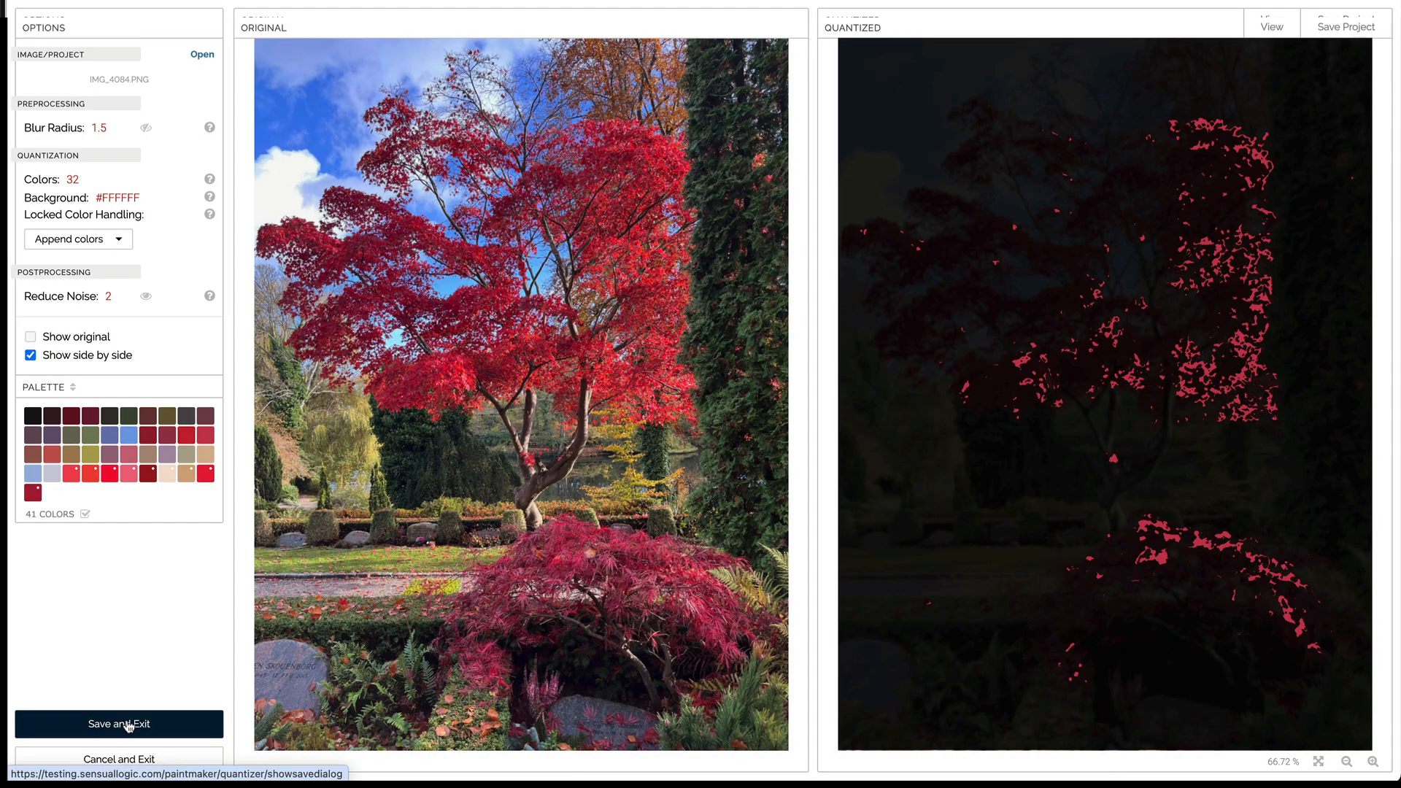
# Step: Save the quantized project and exit the editor, using the Sync palettes option for the existing palette
pyautogui.click(128, 723)
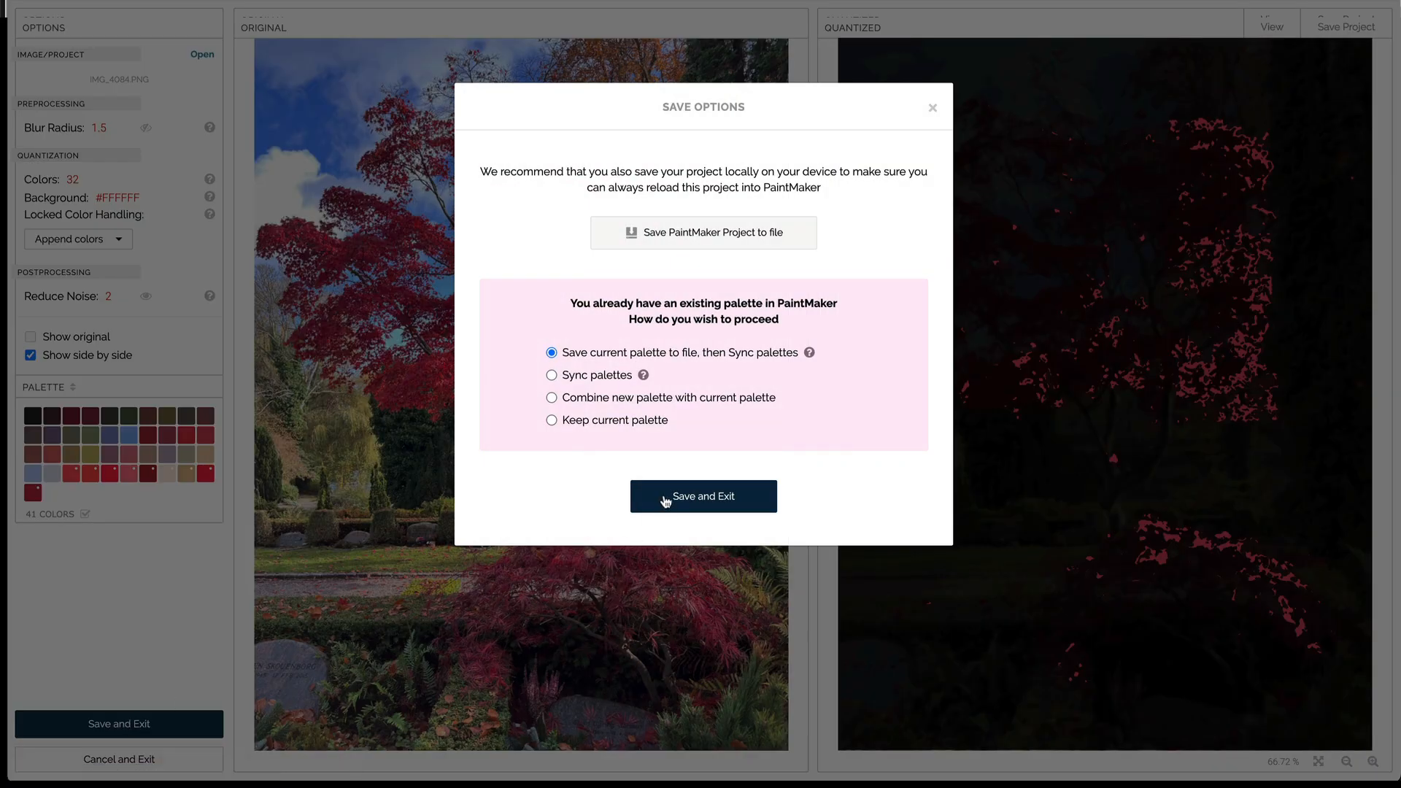
pyautogui.click(551, 378)
pyautogui.click(678, 499)
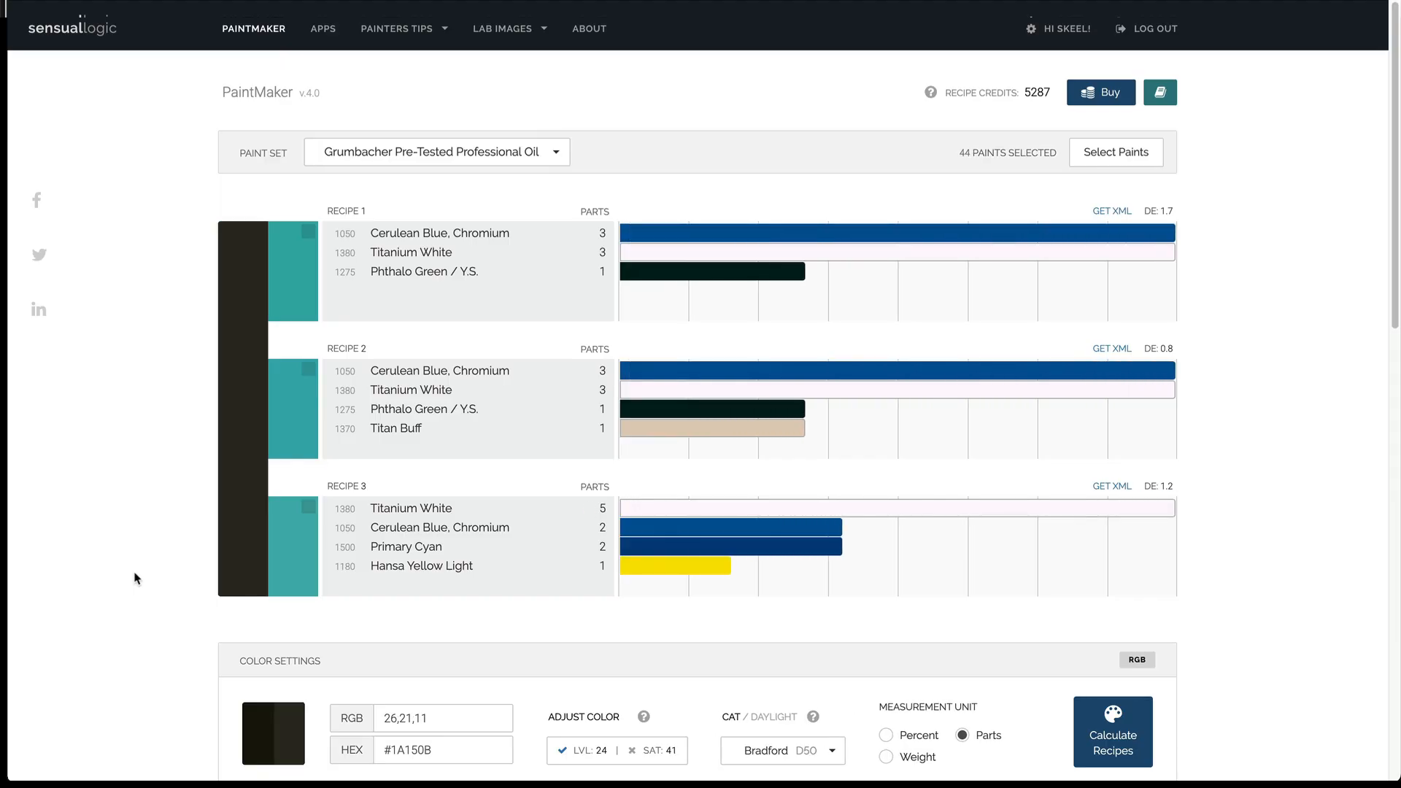
# Step: Open the saved quantized image in Projector View
pyautogui.scroll(-8, 134, 576)
pyautogui.scroll(-1, 134, 575)
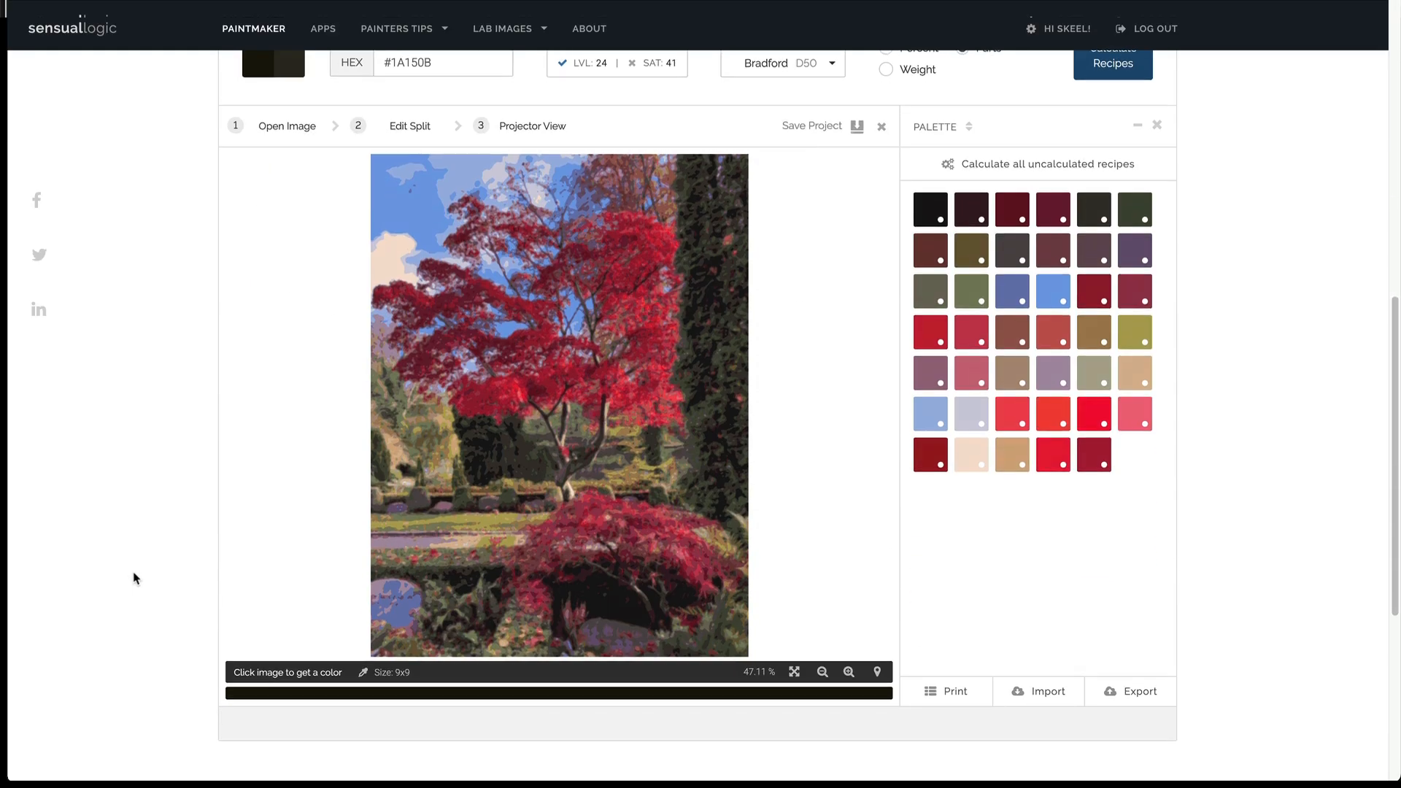
pyautogui.click(503, 129)
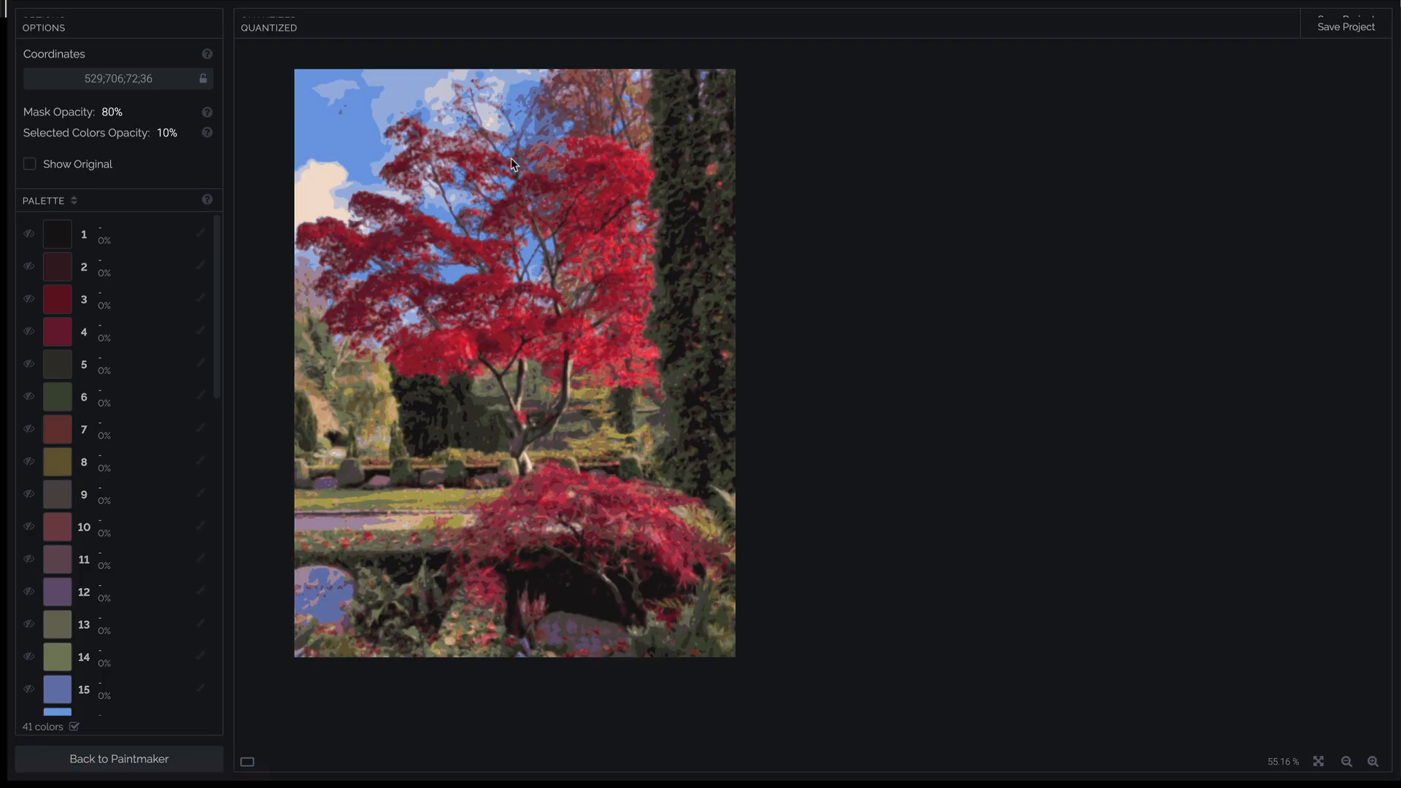